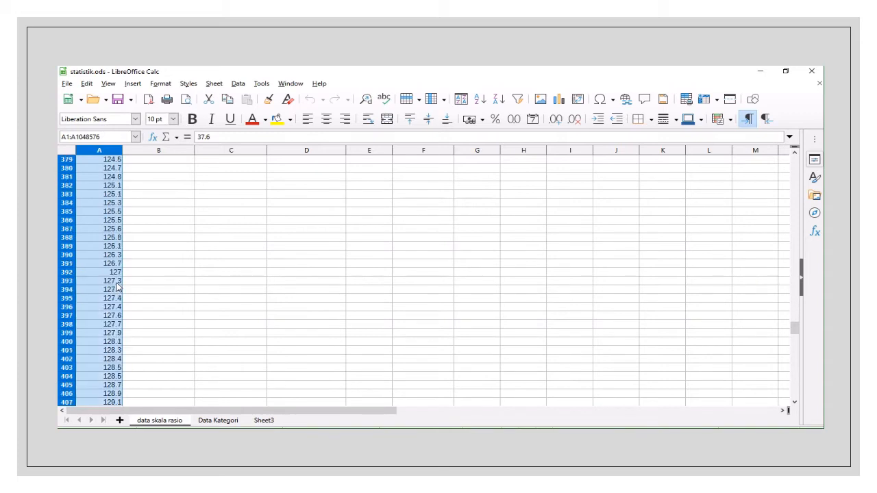
# Step: Examine the remaining values in column A down to the empty rows past the end of the data
pyautogui.scroll(-20, 117, 286)
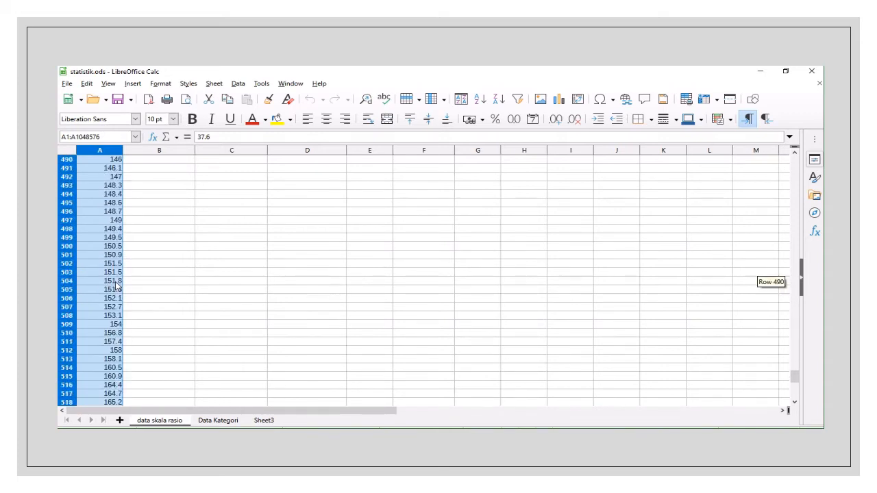
pyautogui.scroll(-20, 117, 287)
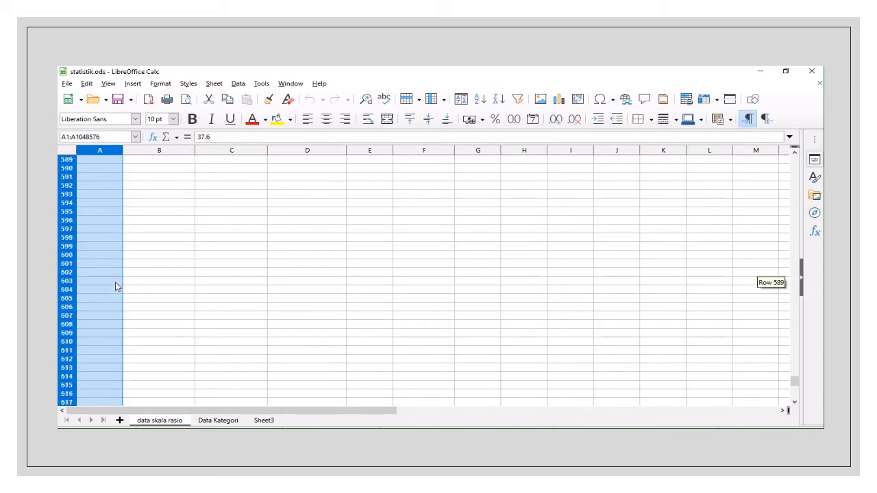
pyautogui.scroll(-11, 117, 285)
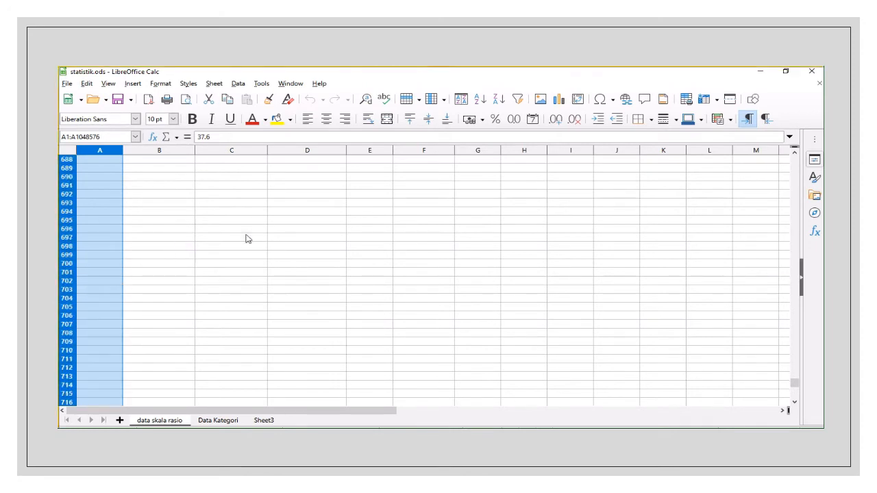
pyautogui.press('super+shift+s')
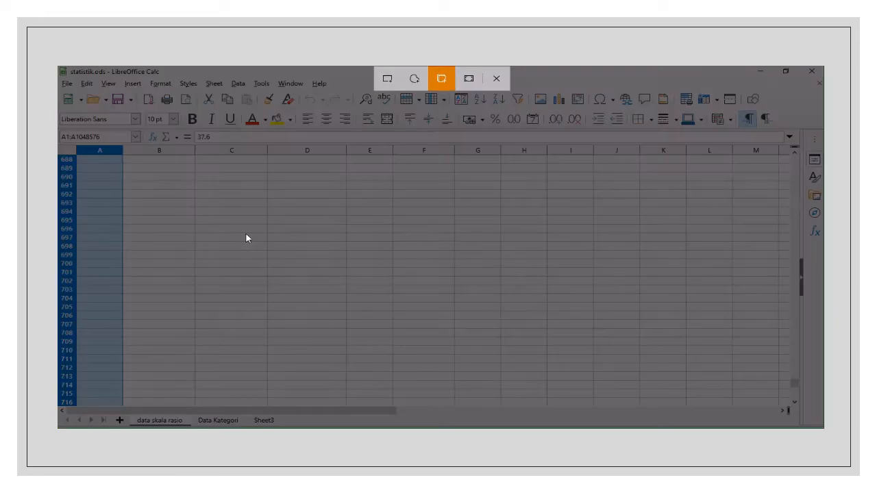
pyautogui.click(497, 79)
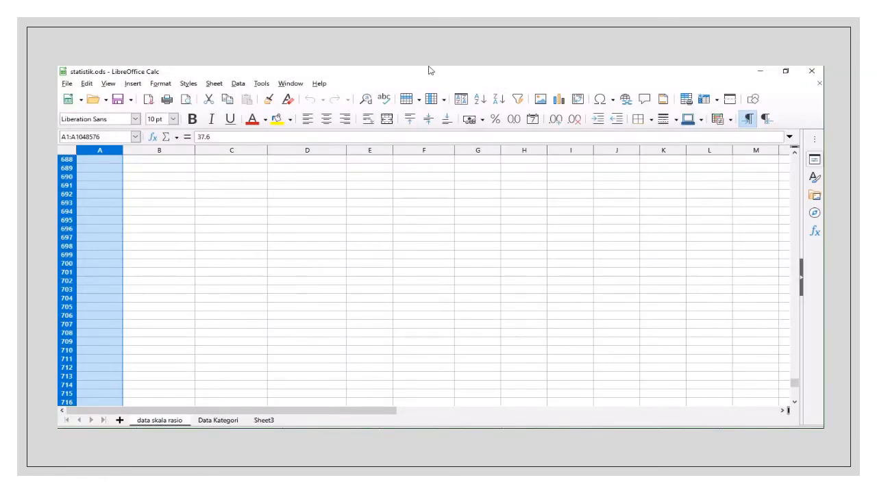
pyautogui.moveTo(445, 70)
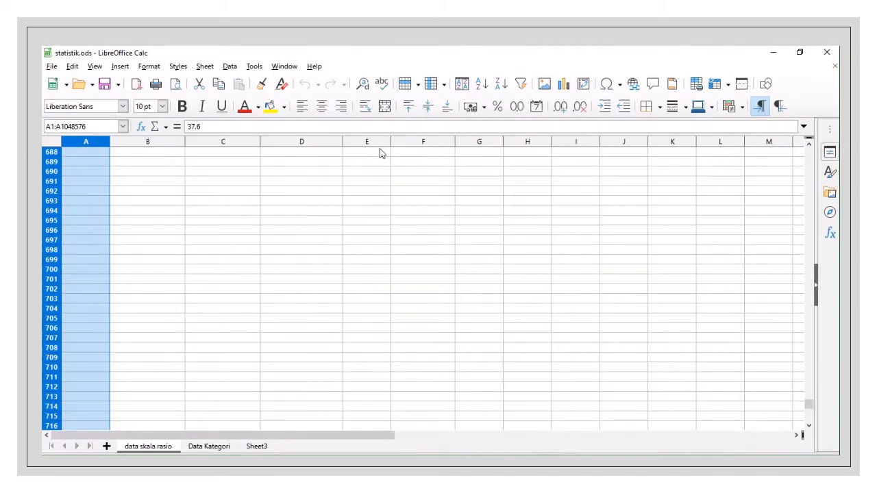
# Step: Return to the start of the sheet and review the existing descriptive statistics, from the mean through skewness to the minimum
pyautogui.click(254, 231)
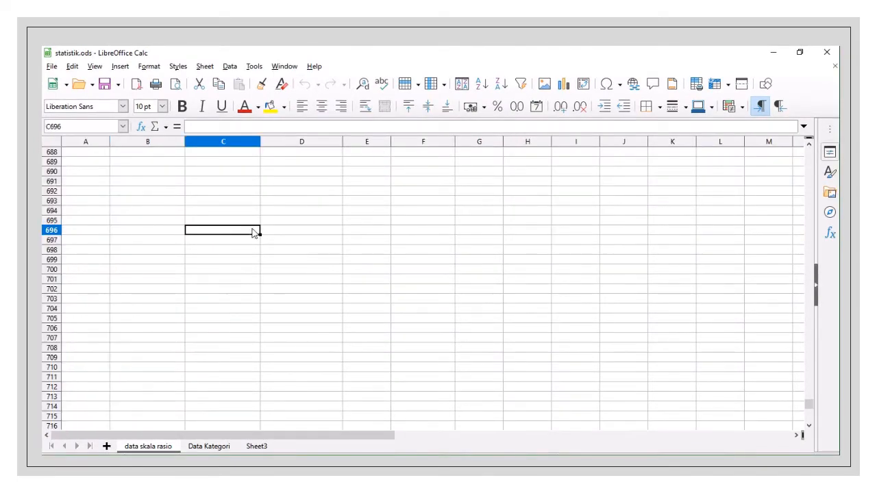
pyautogui.scroll(6, 252, 234)
pyautogui.scroll(20, 252, 233)
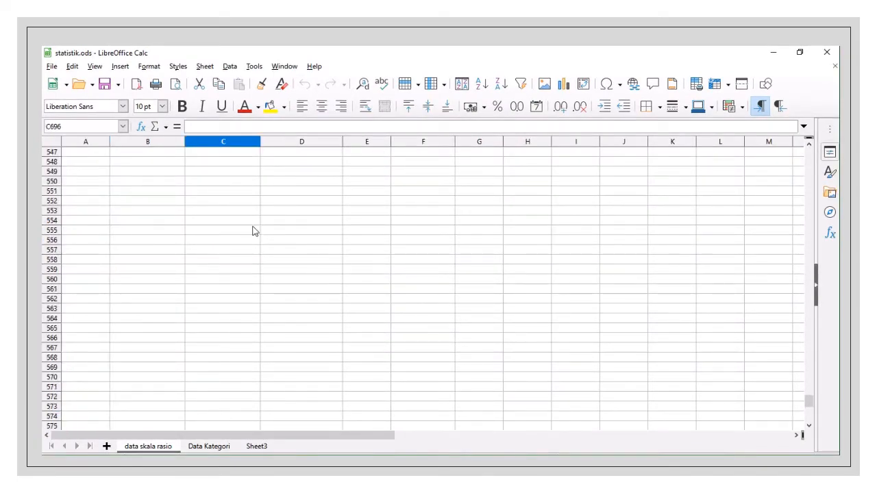
pyautogui.scroll(20, 254, 231)
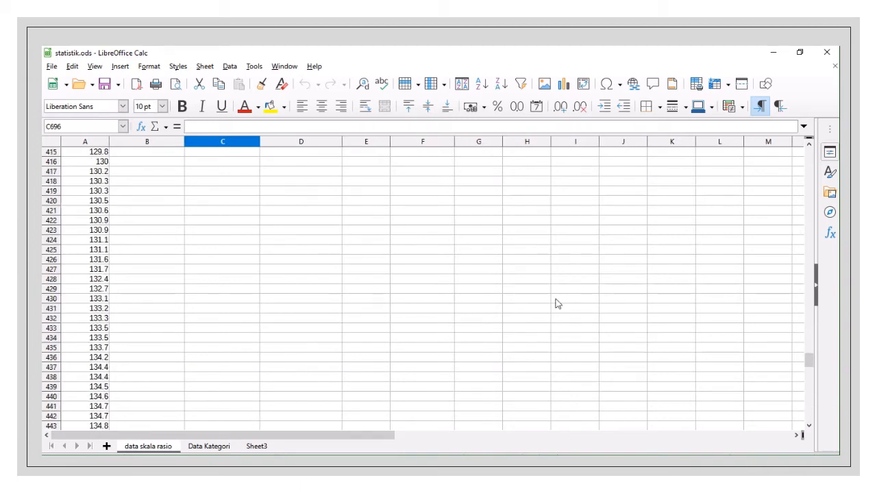
pyautogui.moveTo(810, 364); pyautogui.dragTo(786, 135)
pyautogui.click(211, 163)
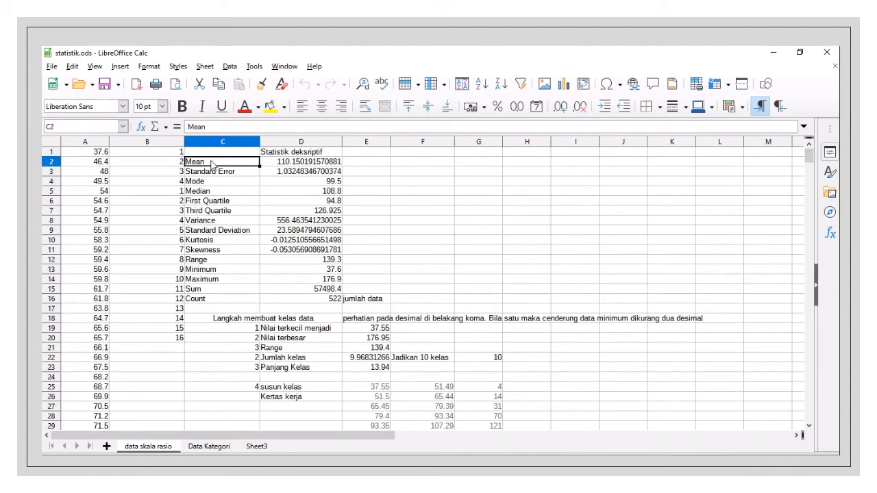
pyautogui.click(214, 174)
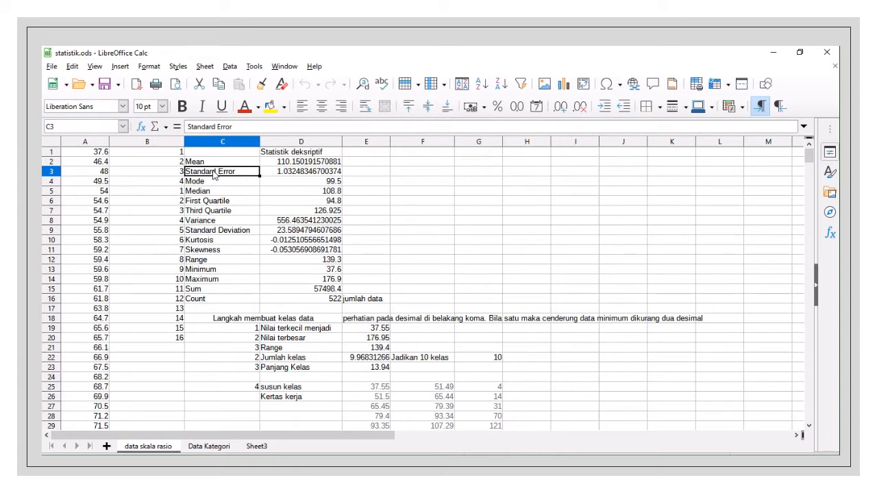
pyautogui.click(229, 223)
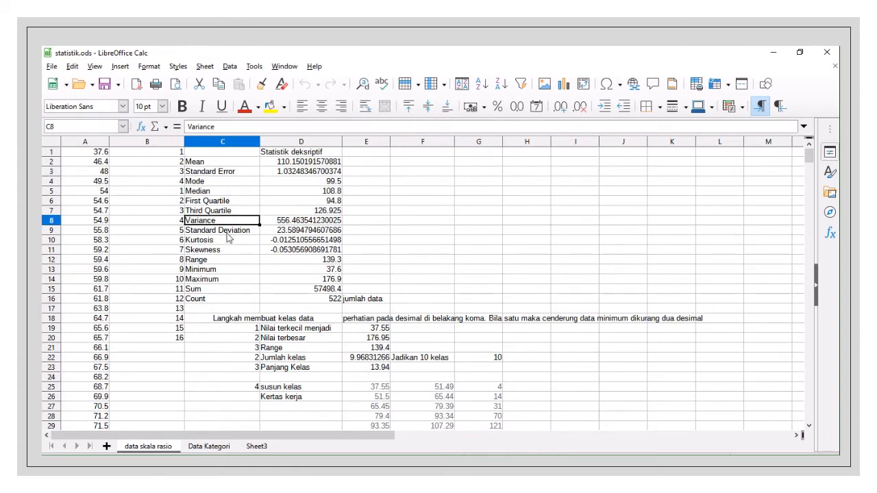
pyautogui.click(211, 241)
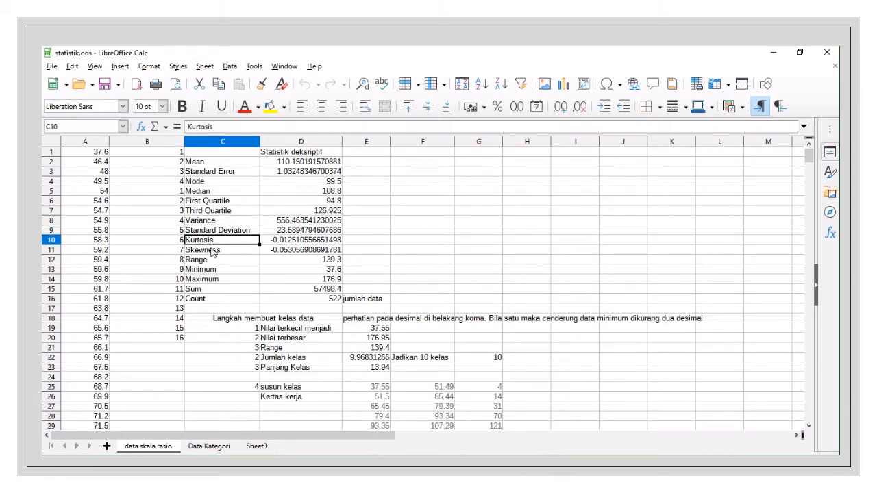
pyautogui.click(212, 252)
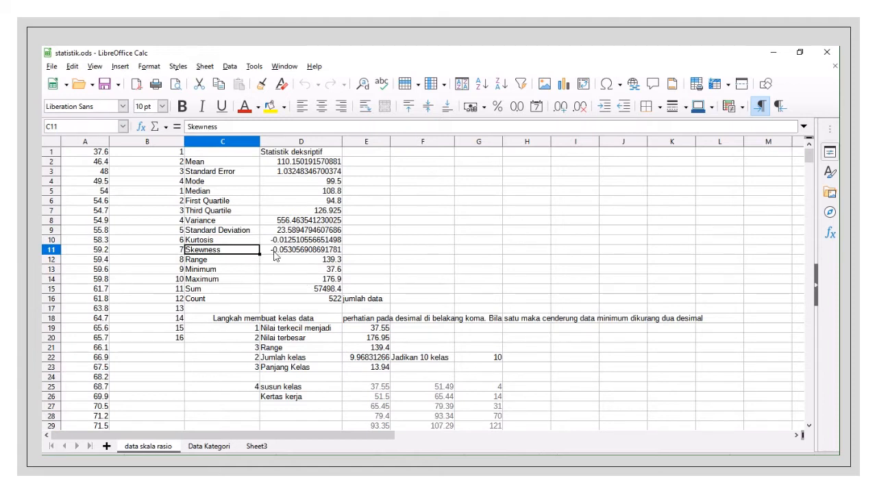
pyautogui.click(203, 272)
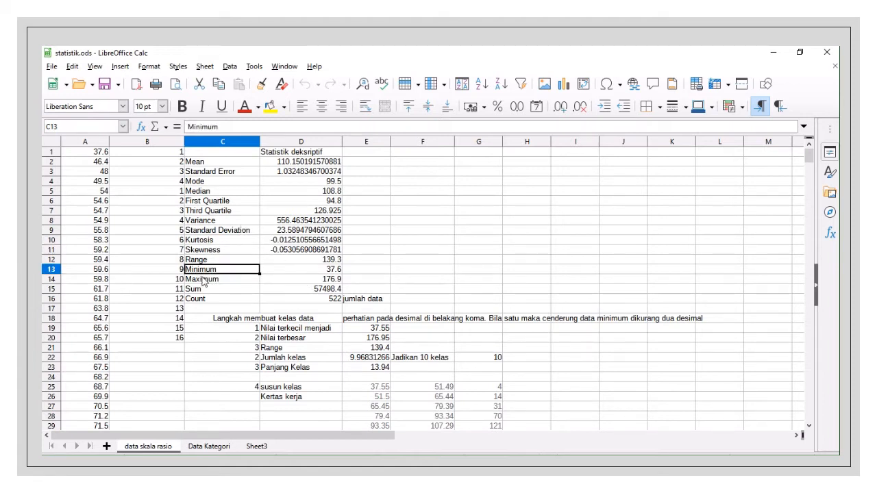
# Step: Clear the existing descriptive statistics table and its note from cells C1:E16
pyautogui.moveTo(218, 152); pyautogui.dragTo(308, 299)
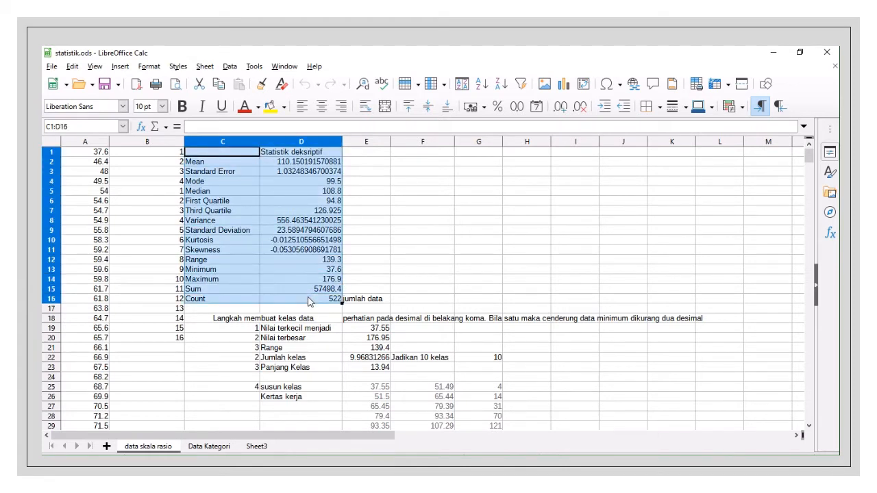
pyautogui.click(308, 301)
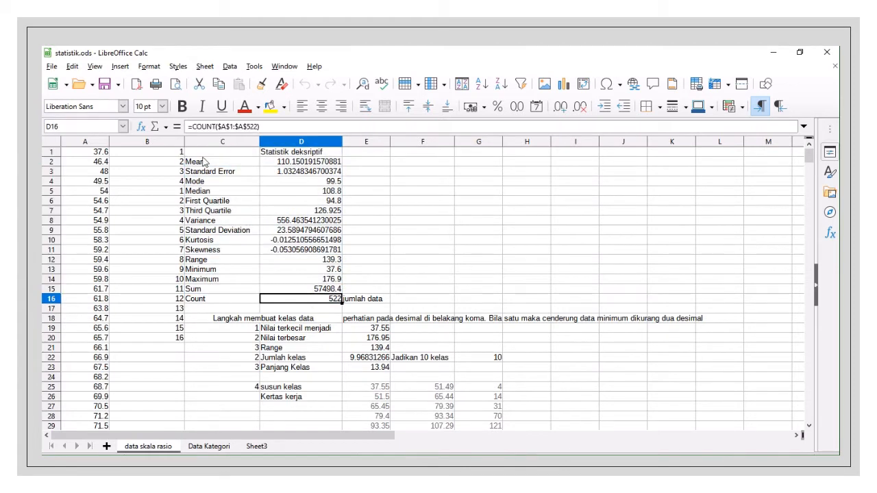
pyautogui.moveTo(220, 152); pyautogui.dragTo(382, 300)
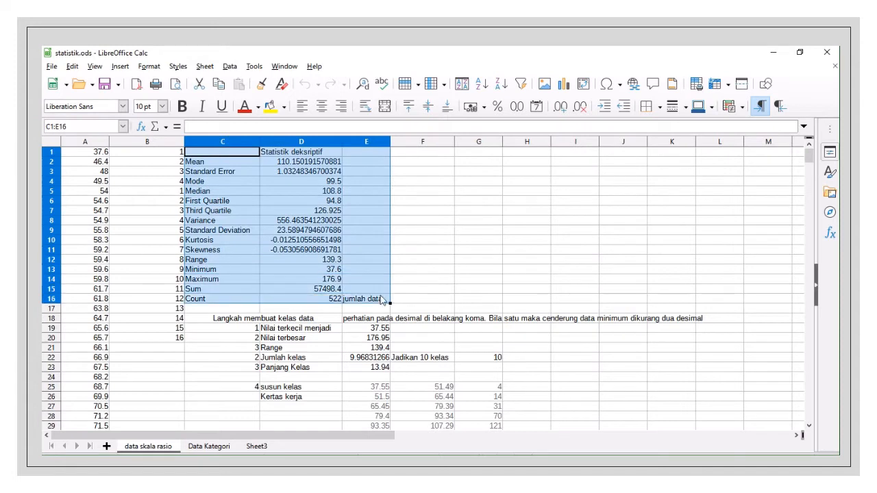
pyautogui.press('Delete')
pyautogui.click(305, 233)
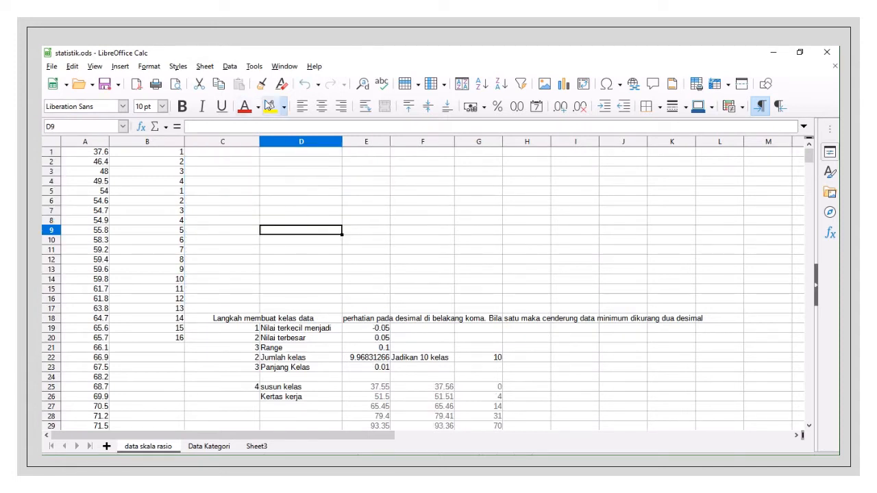
# Step: Start a Descriptive Statistics analysis with A1:A522 on the data skala rasio sheet as the input range
pyautogui.click(230, 68)
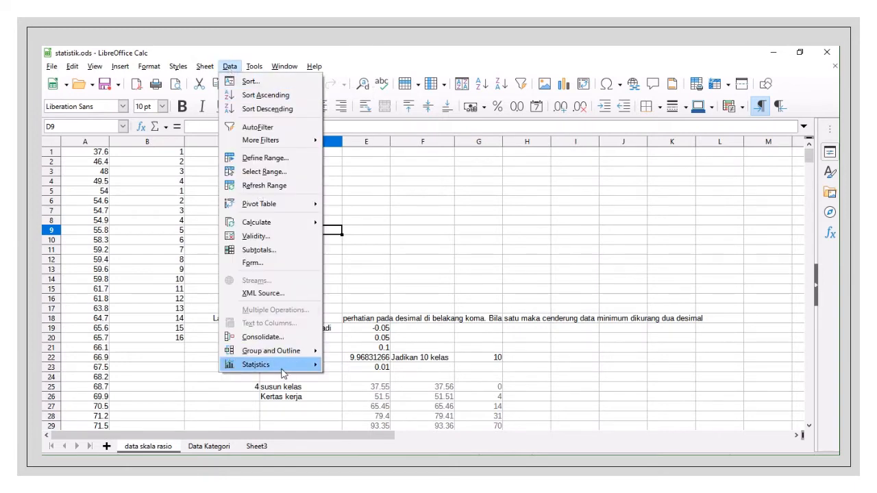
pyautogui.moveTo(281, 367)
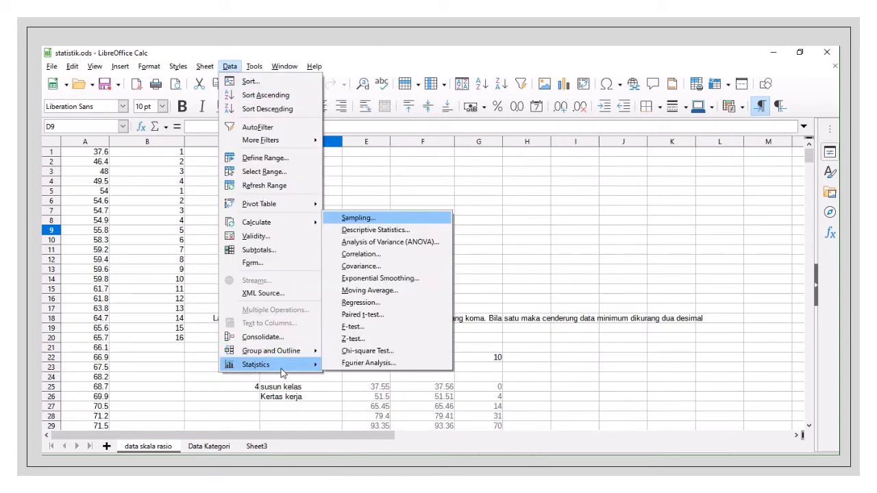
pyautogui.click(366, 229)
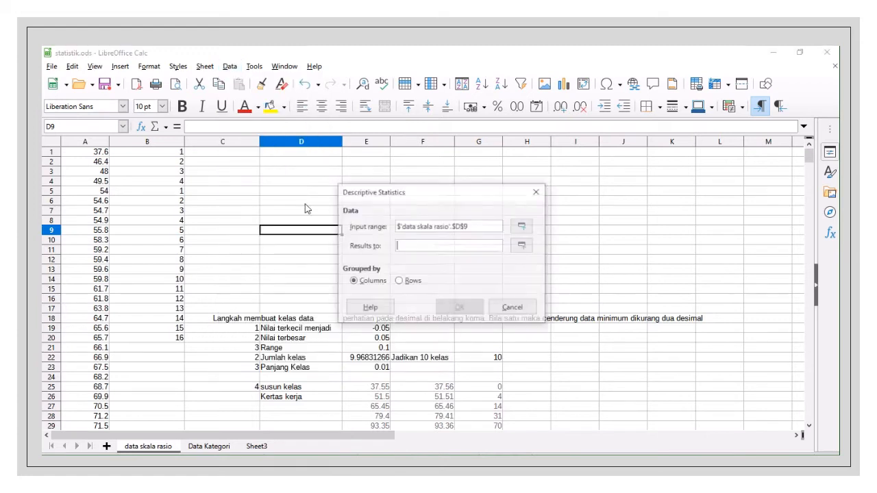
pyautogui.click(523, 226)
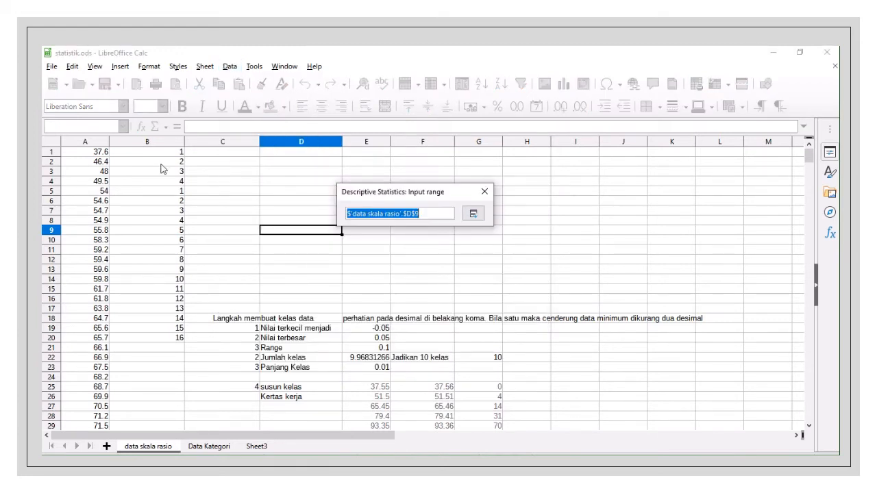
pyautogui.click(90, 155)
pyautogui.moveTo(90, 160); pyautogui.dragTo(91, 163)
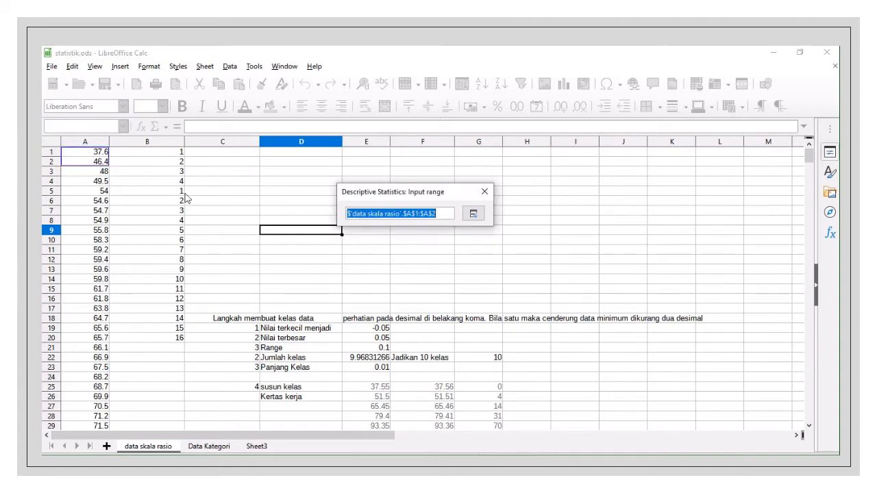
pyautogui.click(441, 214)
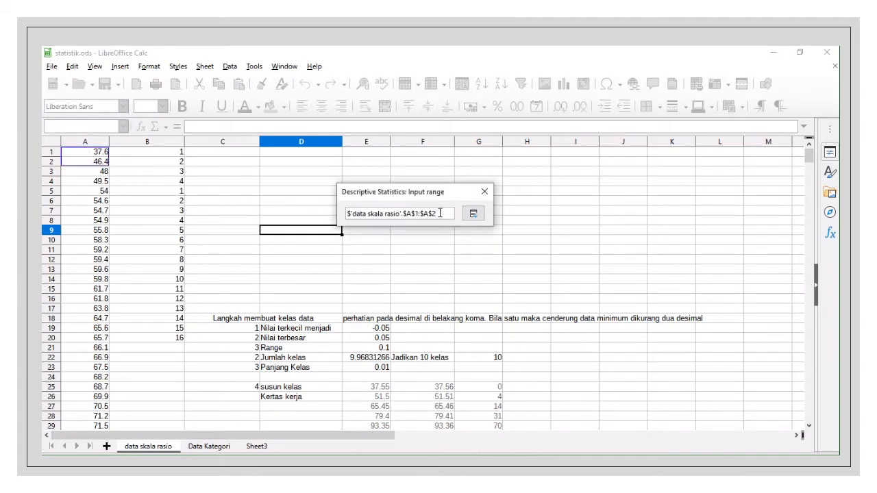
pyautogui.press('BackSpace')
pyautogui.write('522')
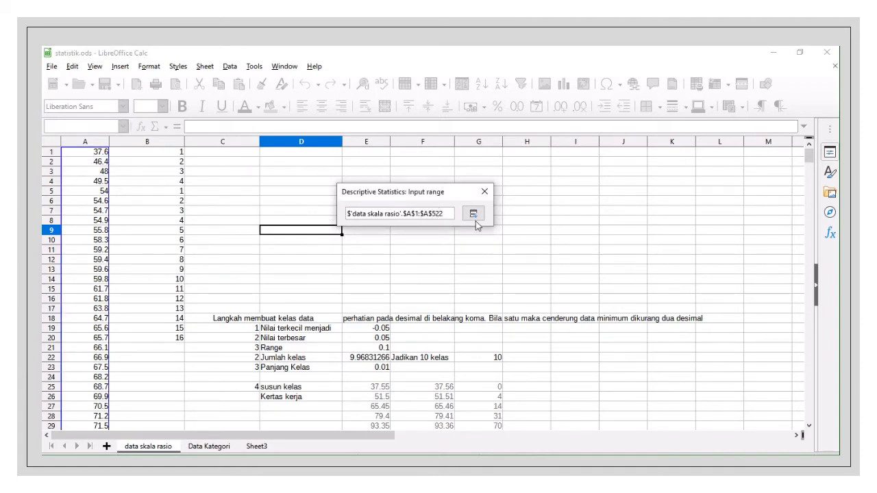
pyautogui.click(474, 217)
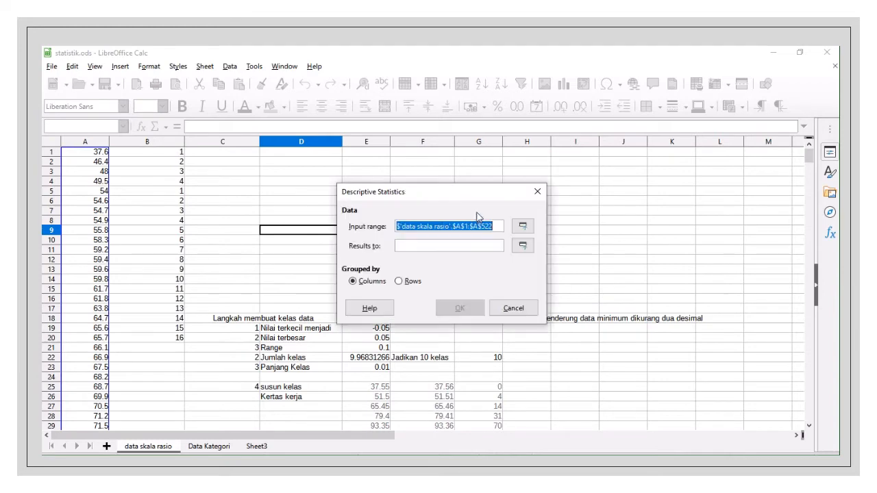
# Step: Set the results location to cell C1 and generate the descriptive statistics grouped by columns
pyautogui.click(523, 247)
pyautogui.click(211, 152)
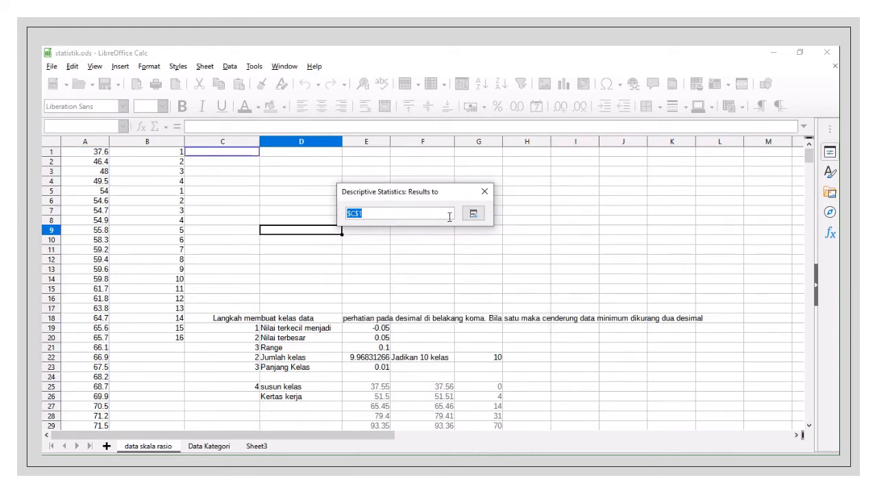
pyautogui.click(472, 214)
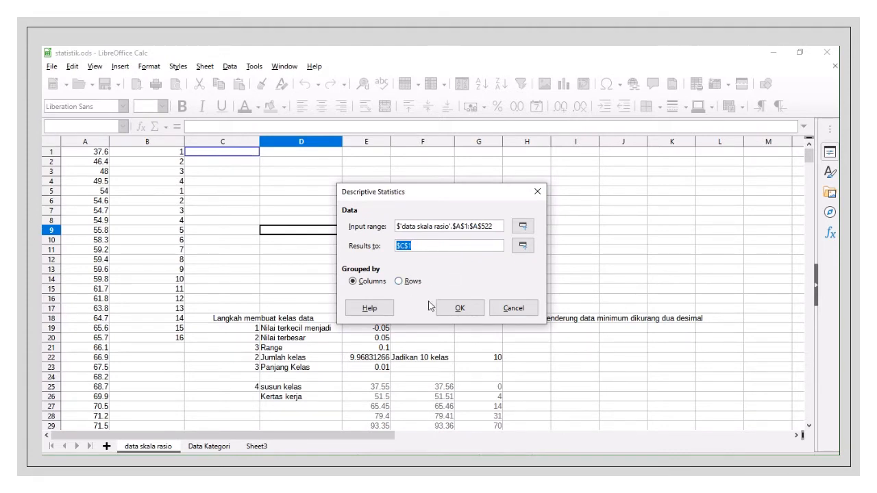
pyautogui.click(459, 310)
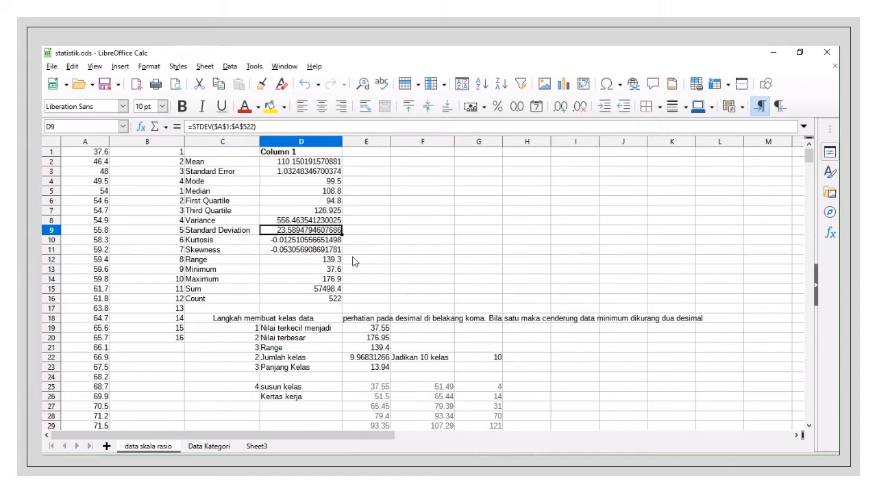
# Step: Replace the results heading in D1 with "Deskripsi Variabel 1"
pyautogui.click(281, 156)
pyautogui.write('Des')
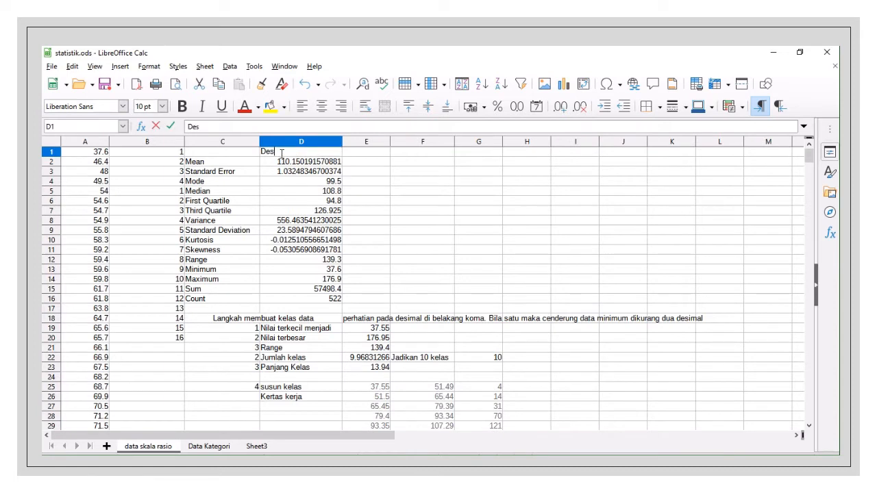
pyautogui.write('kripsi Variabel 1')
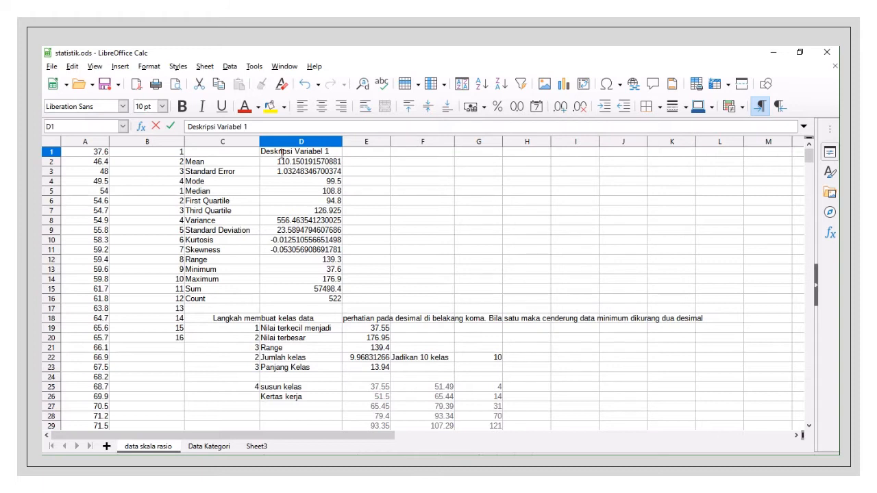
pyautogui.click(309, 184)
# Step: Examine the mean's formula and compare the reported minimum with the first value in column A
pyautogui.click(302, 163)
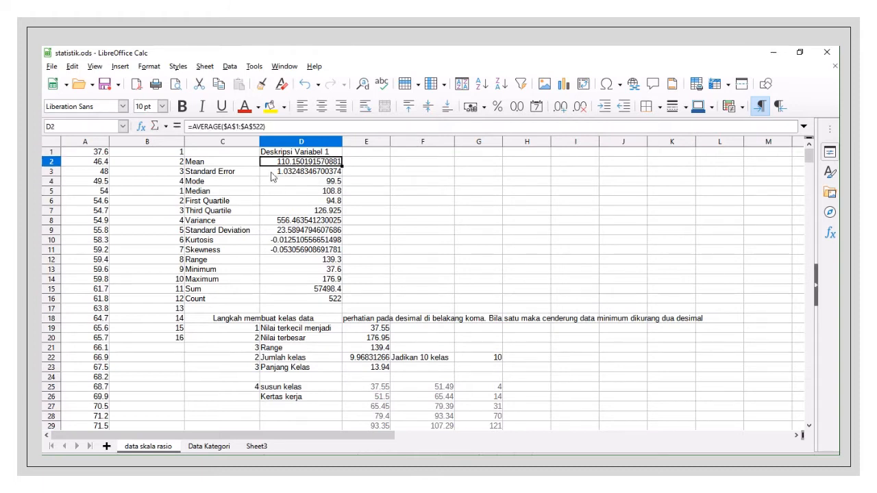
pyautogui.click(210, 271)
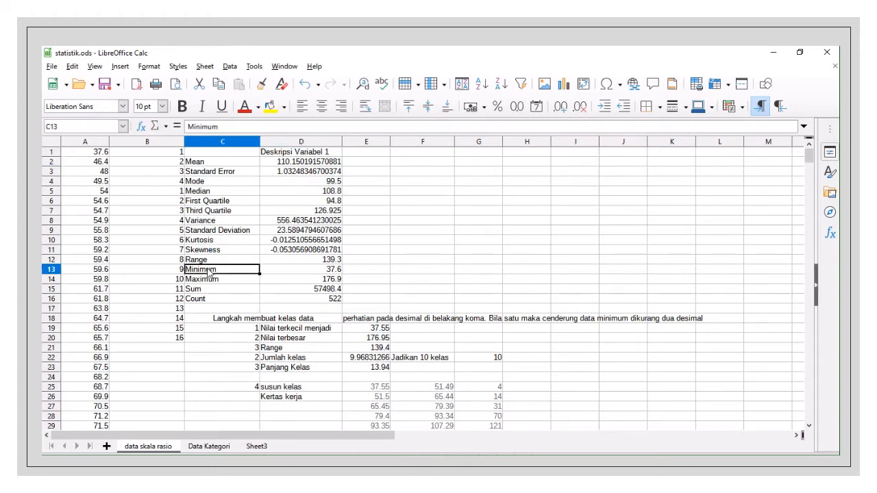
pyautogui.click(322, 272)
pyautogui.click(103, 155)
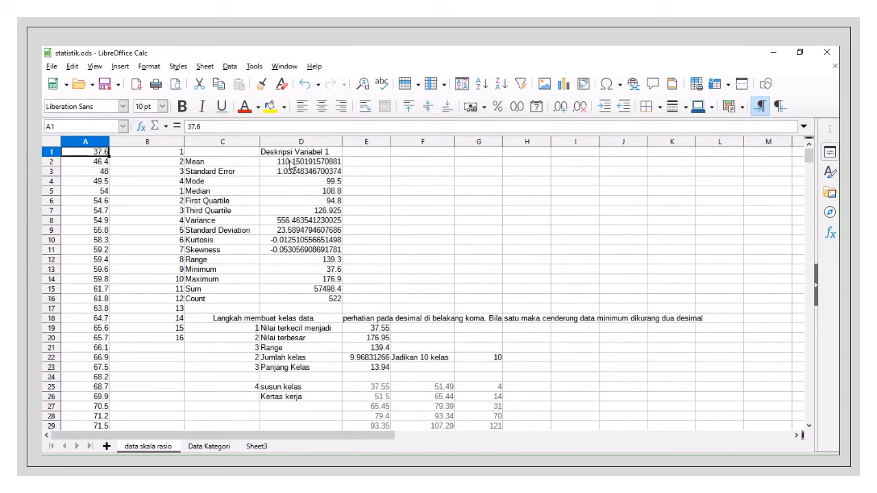
# Step: Check the mean by dividing the sum in D15 by the count in D16 in cell E15, and clear that cell after comparing
pyautogui.click(318, 293)
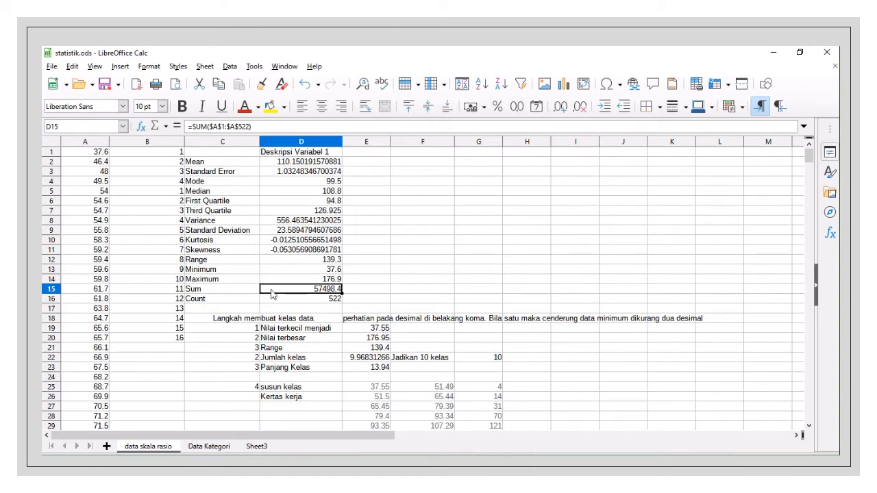
pyautogui.click(351, 294)
pyautogui.write('=')
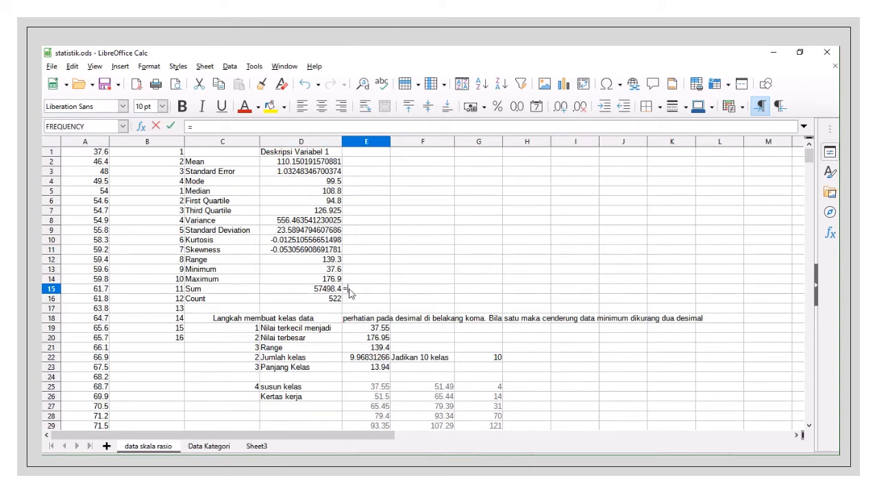
pyautogui.click(336, 292)
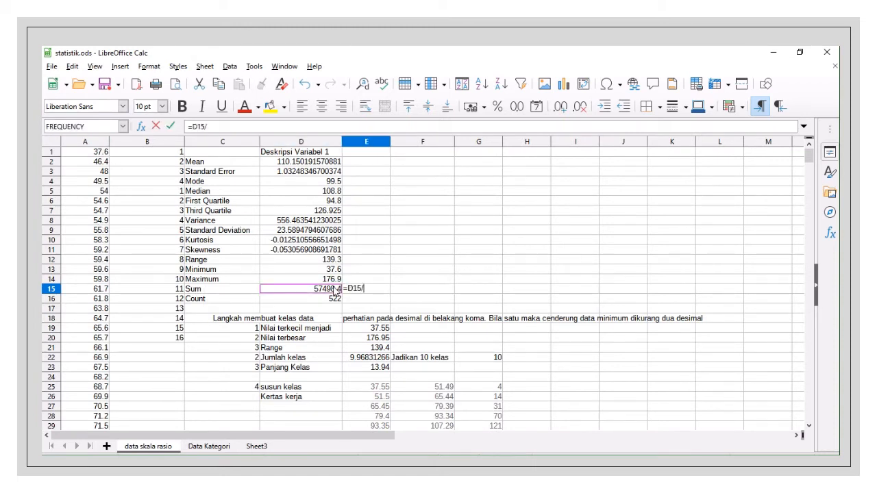
pyautogui.press('Return')
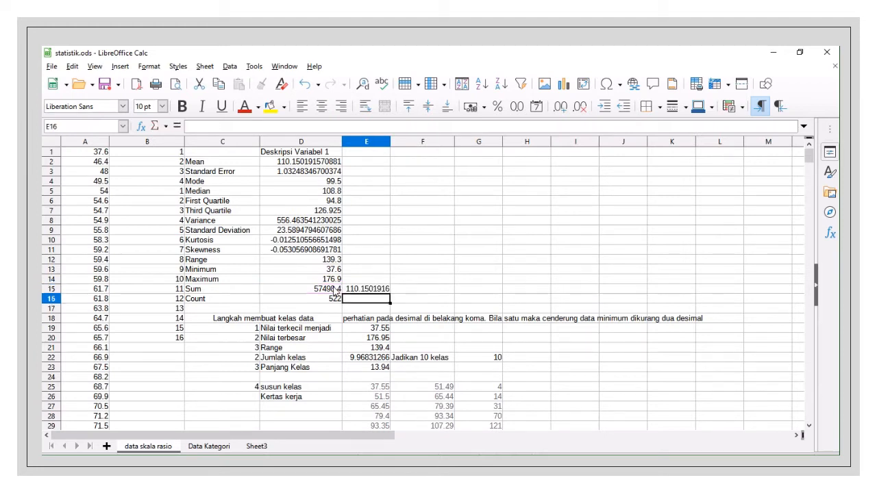
pyautogui.click(316, 163)
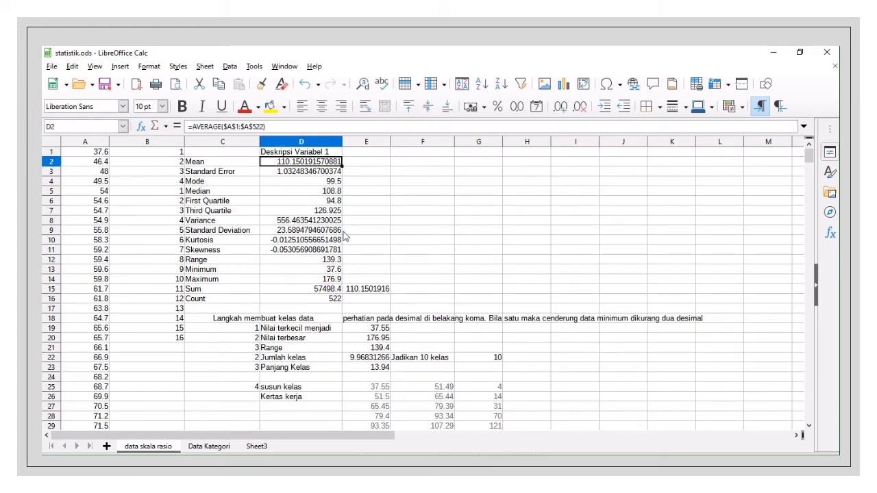
pyautogui.click(369, 290)
pyautogui.press('Delete')
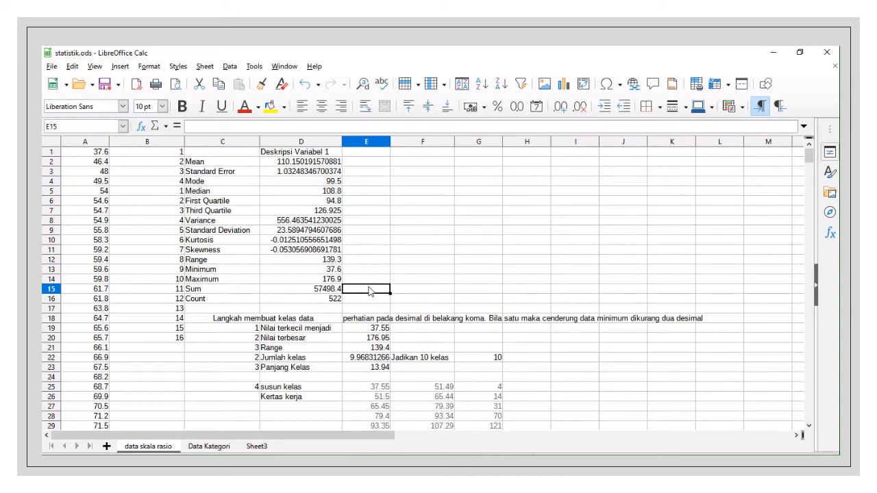
# Step: Examine the formulas behind the variance, quartiles, median and skewness in the descriptive results
pyautogui.click(332, 223)
pyautogui.click(332, 210)
pyautogui.click(328, 201)
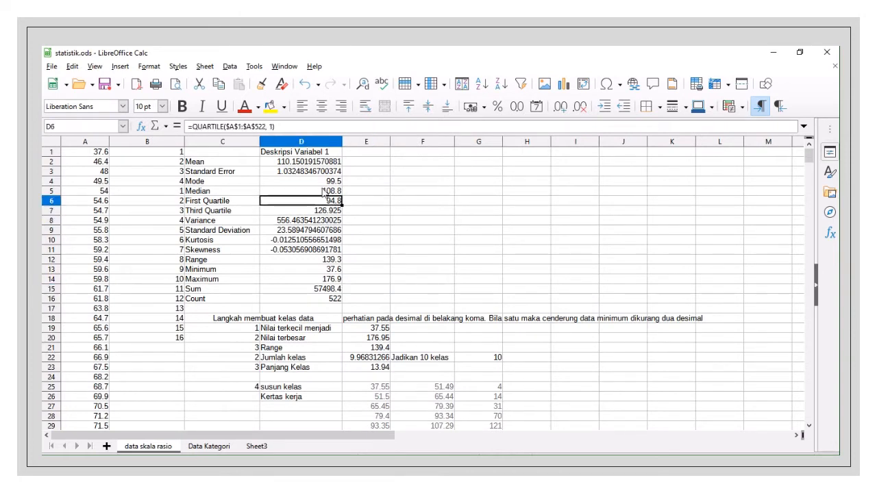
pyautogui.click(324, 192)
pyautogui.click(321, 209)
pyautogui.click(318, 251)
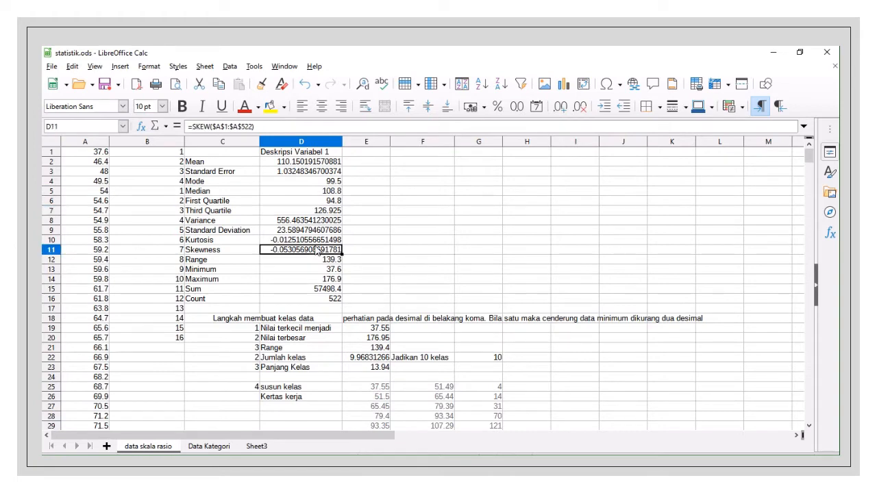
# Step: Review the class-building section below the statistics, including the copied class frequencies in column G
pyautogui.scroll(-3, 318, 250)
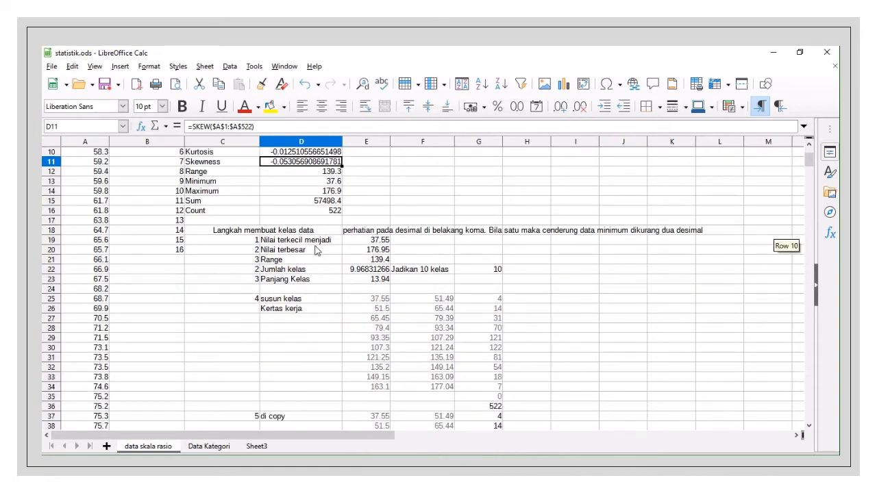
pyautogui.scroll(-2, 318, 251)
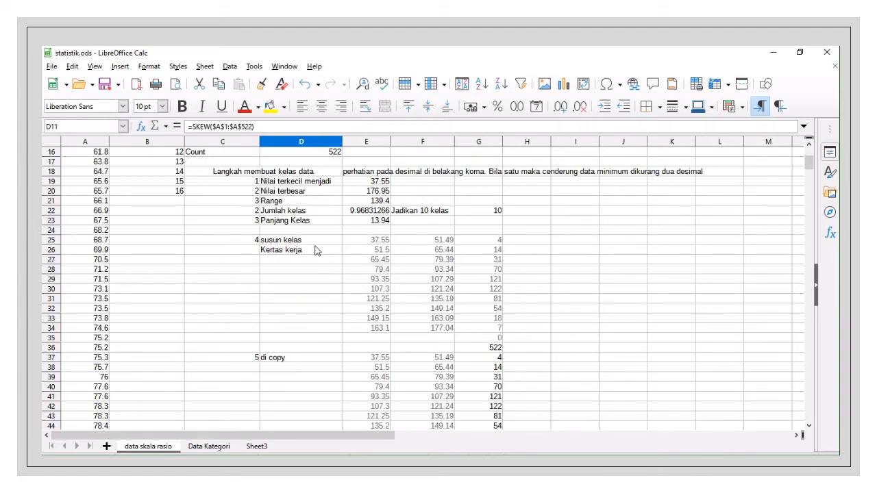
pyautogui.scroll(-2, 318, 251)
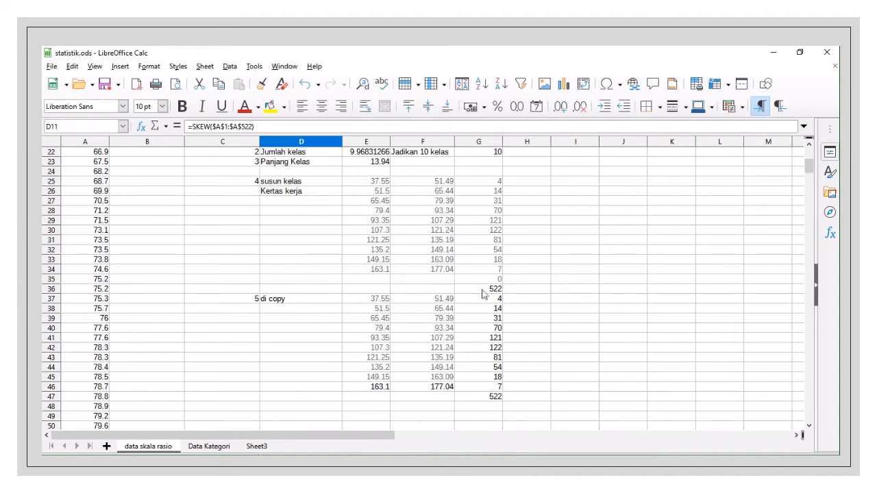
pyautogui.moveTo(499, 303); pyautogui.dragTo(499, 381)
pyautogui.scroll(3, 439, 339)
pyautogui.scroll(2, 406, 303)
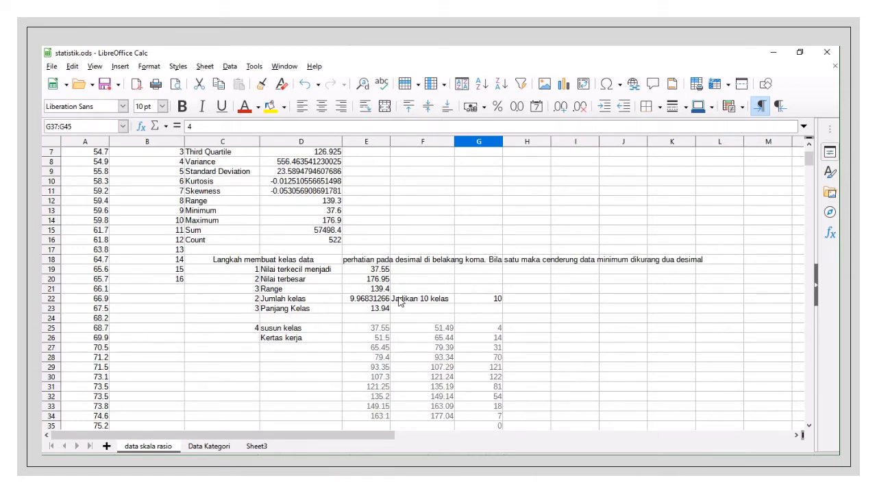
# Step: Compare the adjusted smallest value's formula in E19 with the minimum in D13 and the decimal precision of column A's data
pyautogui.click(322, 271)
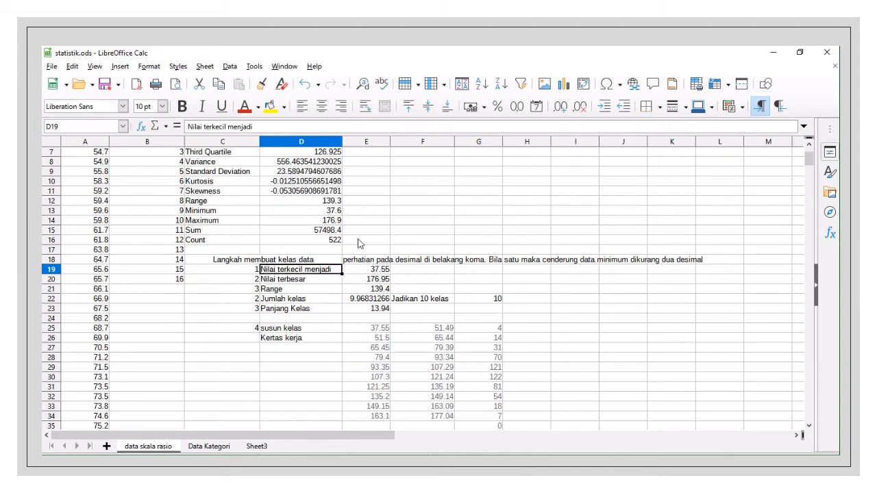
pyautogui.click(106, 201)
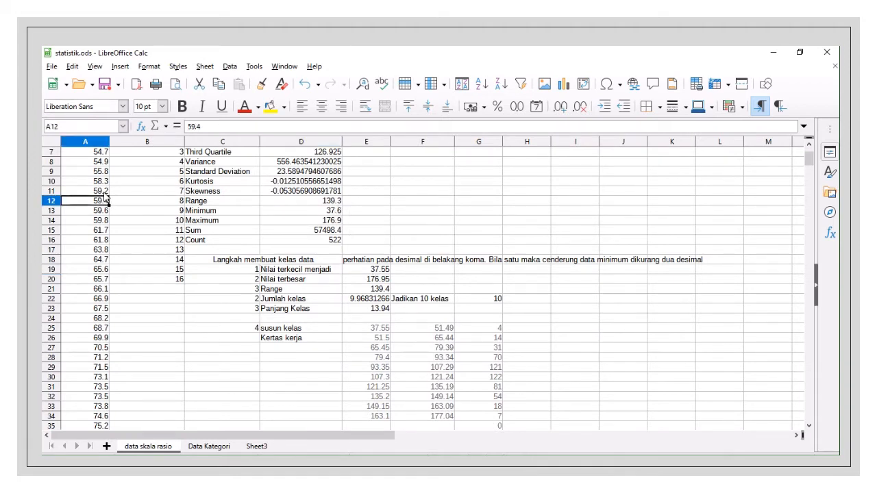
pyautogui.click(104, 194)
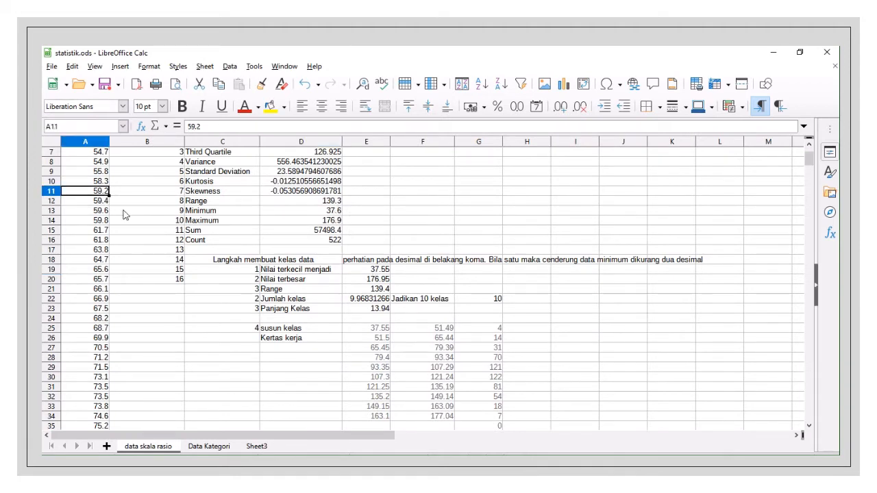
pyautogui.click(380, 272)
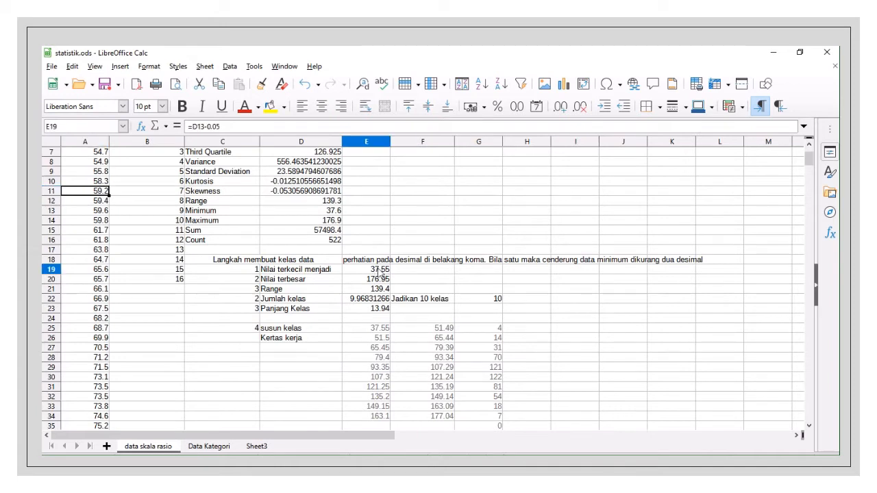
pyautogui.click(333, 212)
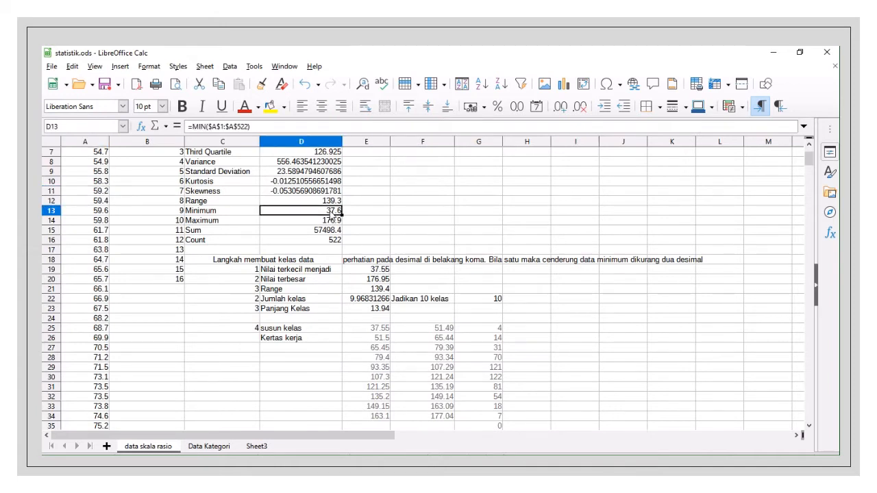
pyautogui.click(381, 270)
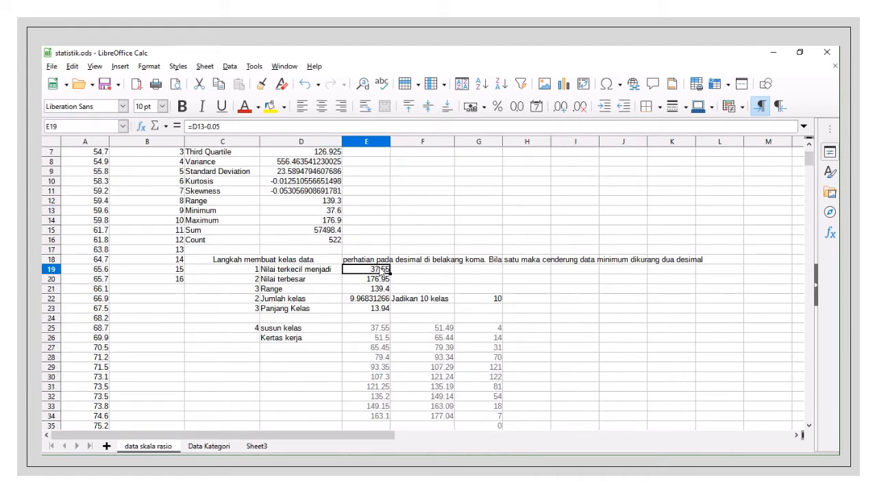
pyautogui.click(338, 213)
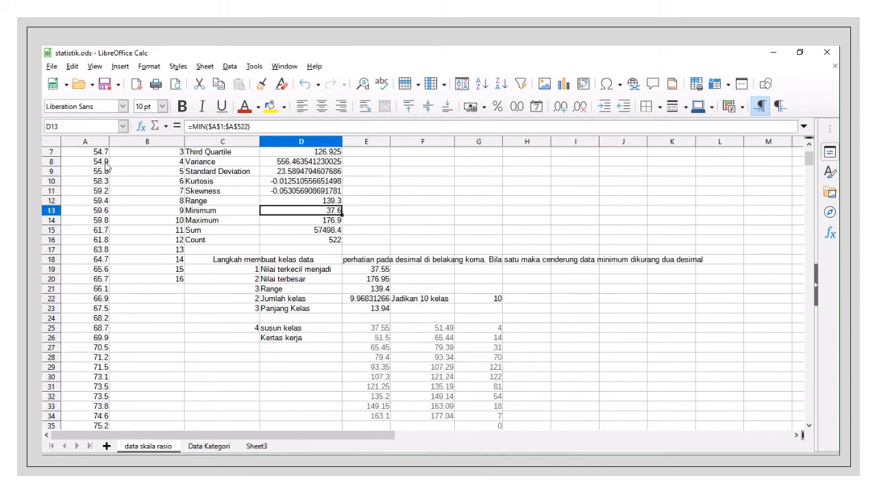
pyautogui.click(381, 271)
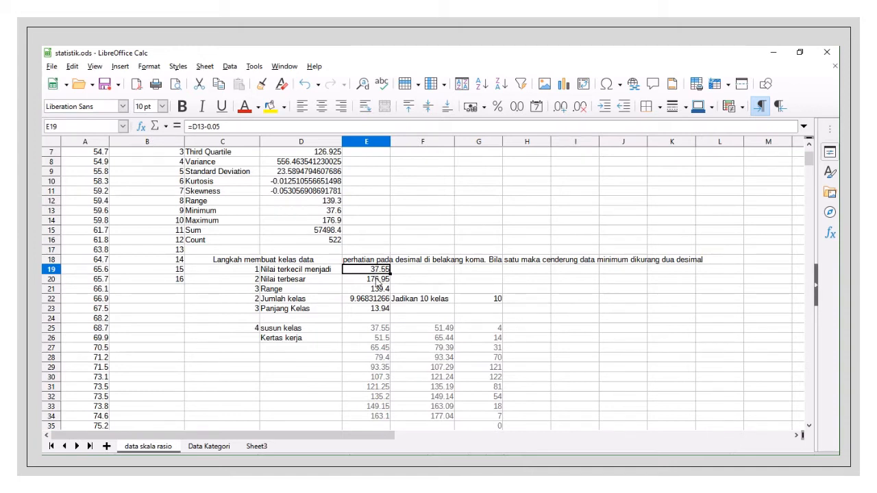
# Step: Examine how the adjusted largest value, range, number of classes and class length are calculated in E20:E23
pyautogui.click(377, 281)
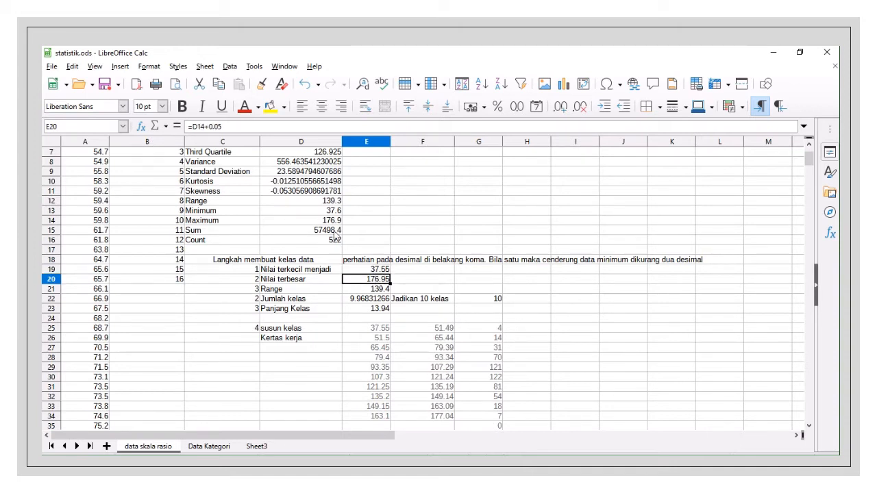
pyautogui.click(382, 291)
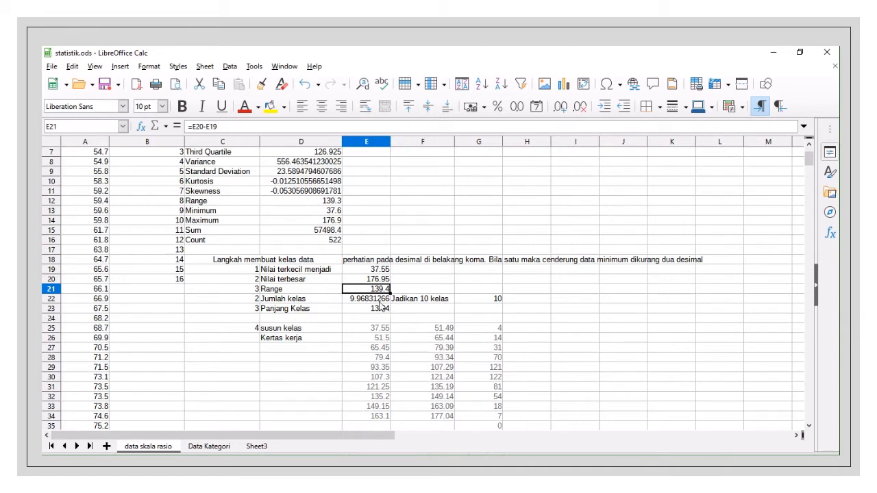
pyautogui.click(381, 301)
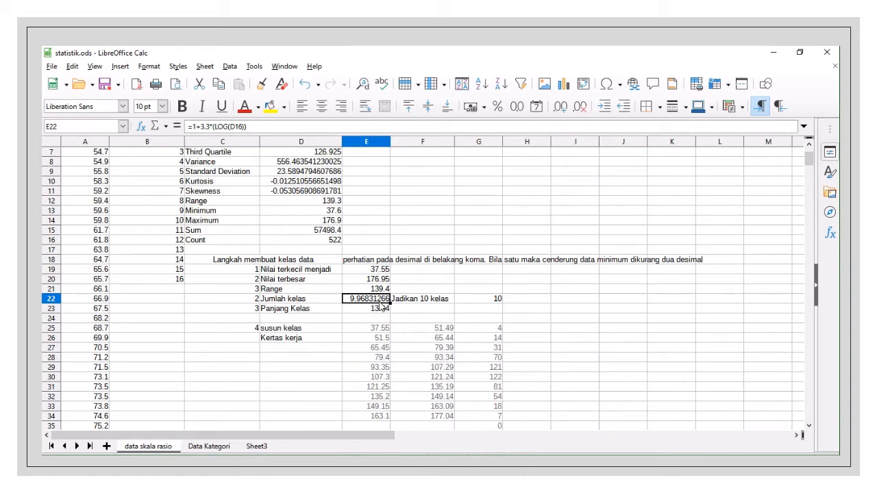
pyautogui.click(493, 302)
pyautogui.click(373, 315)
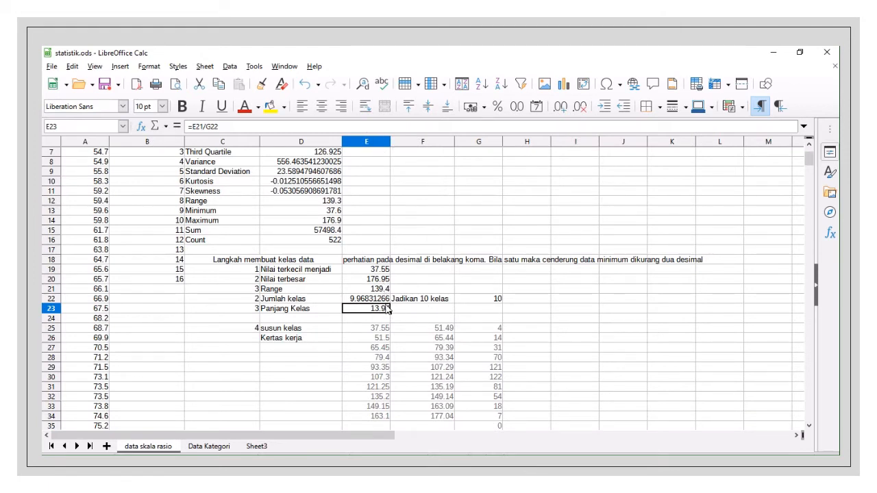
# Step: Examine the first class's lower limit, upper limit and frequency formulas in row 25
pyautogui.scroll(-2, 382, 320)
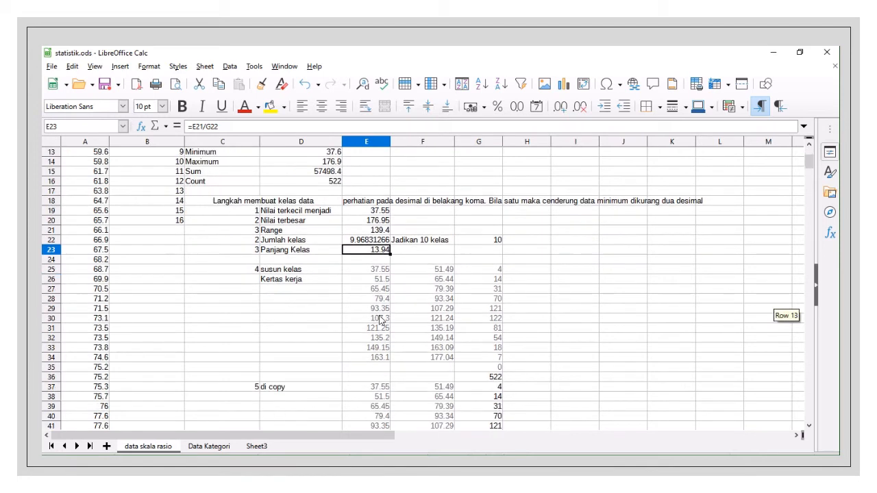
pyautogui.click(384, 271)
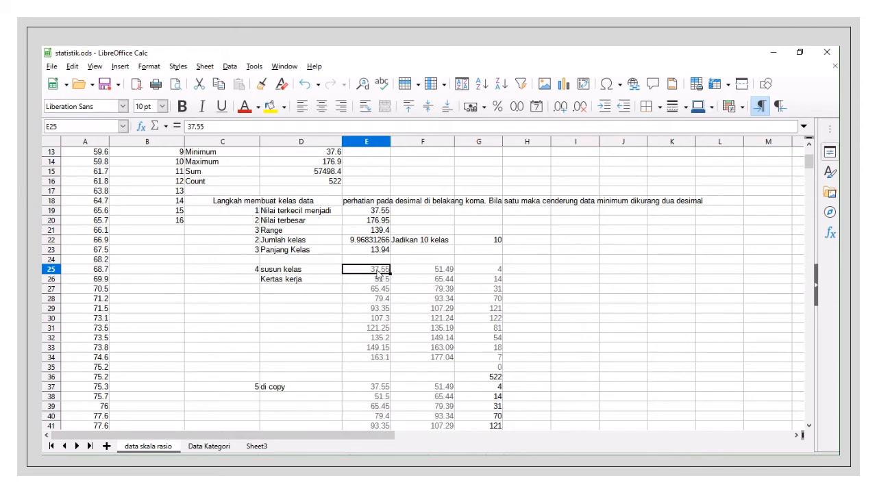
pyautogui.click(440, 271)
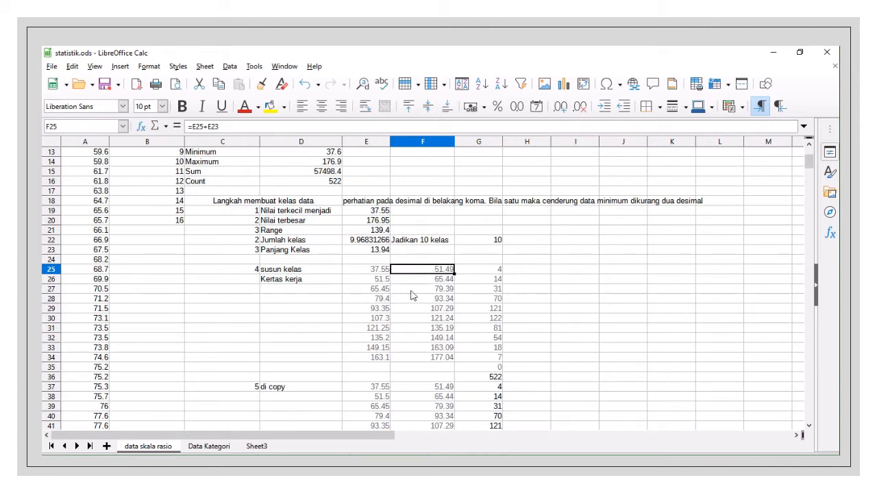
pyautogui.scroll(-2, 435, 333)
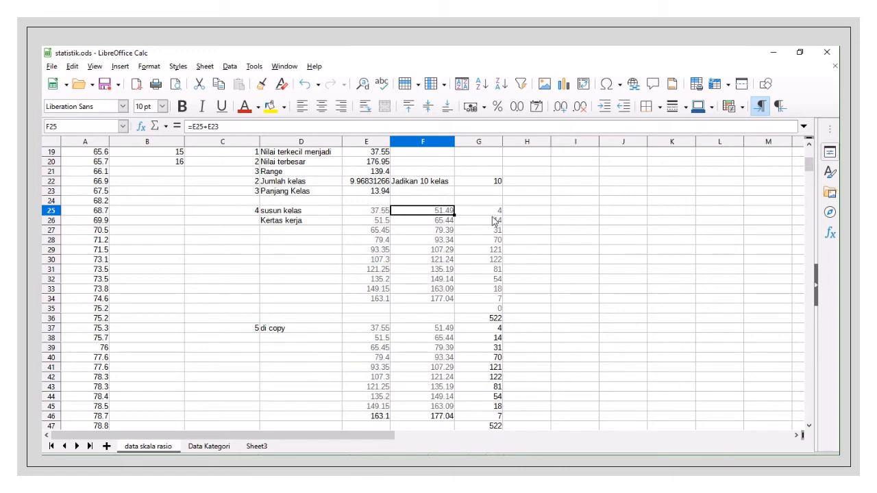
pyautogui.click(491, 214)
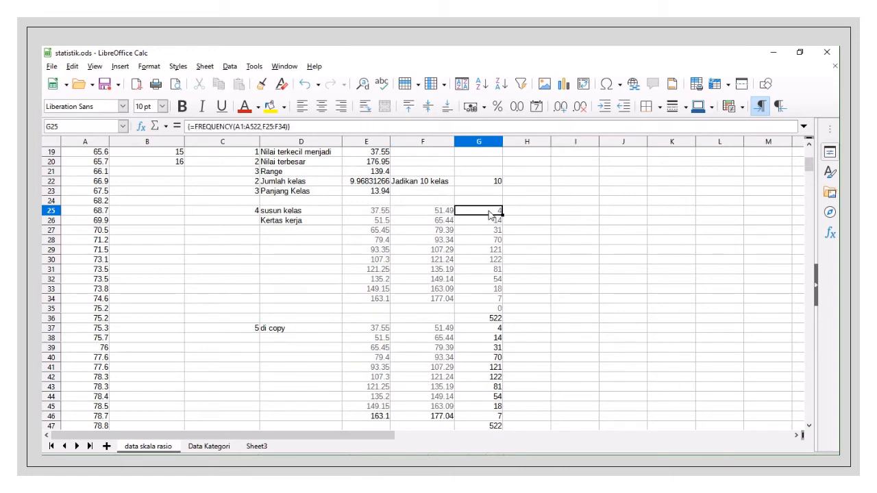
# Step: Clear the existing class frequencies and their total from G25:G36
pyautogui.moveTo(491, 214); pyautogui.dragTo(499, 325)
pyautogui.press('Delete')
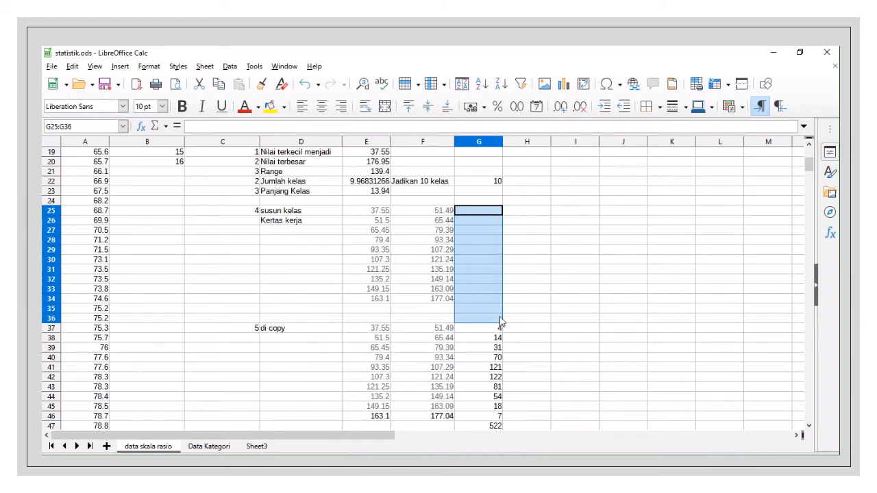
pyautogui.click(479, 281)
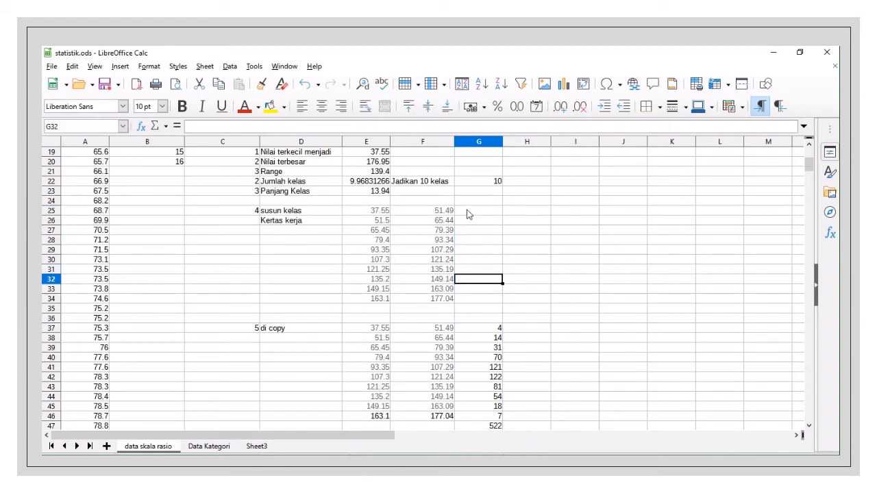
# Step: Start a FREQUENCY array function from the Array category in G25, beside the first class
pyautogui.click(467, 210)
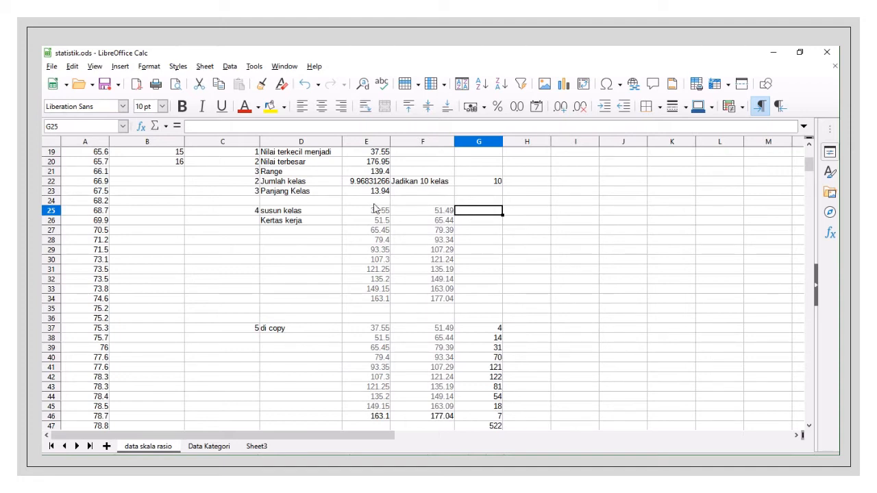
pyautogui.click(140, 127)
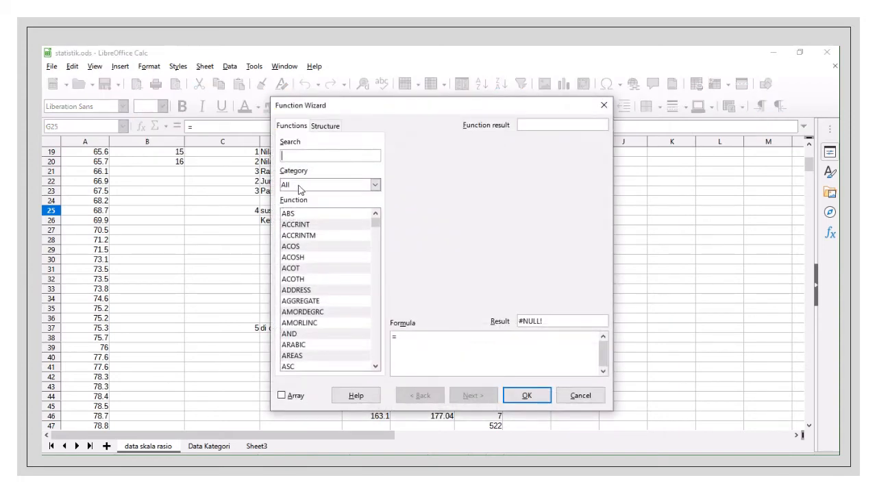
pyautogui.click(300, 190)
pyautogui.click(306, 277)
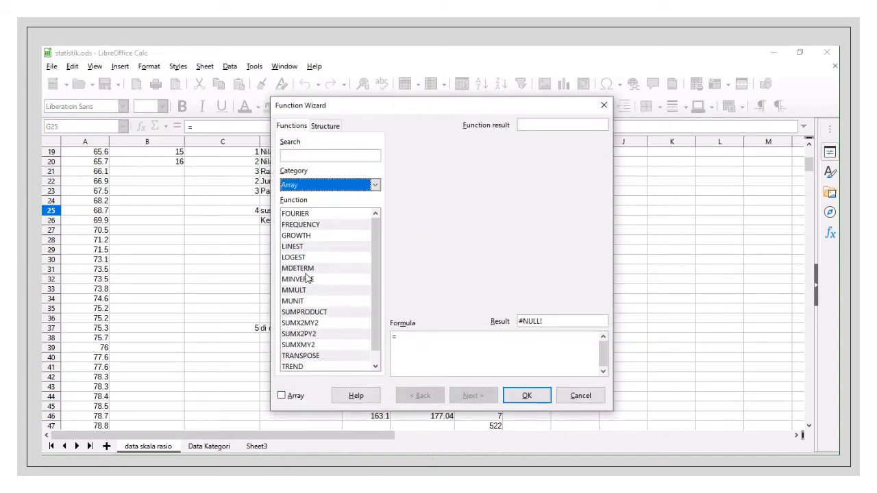
pyautogui.click(307, 226)
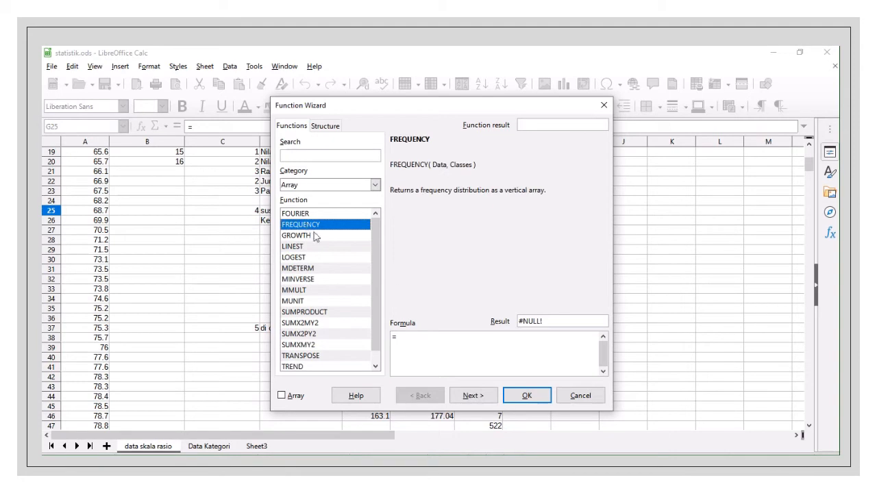
pyautogui.click(480, 398)
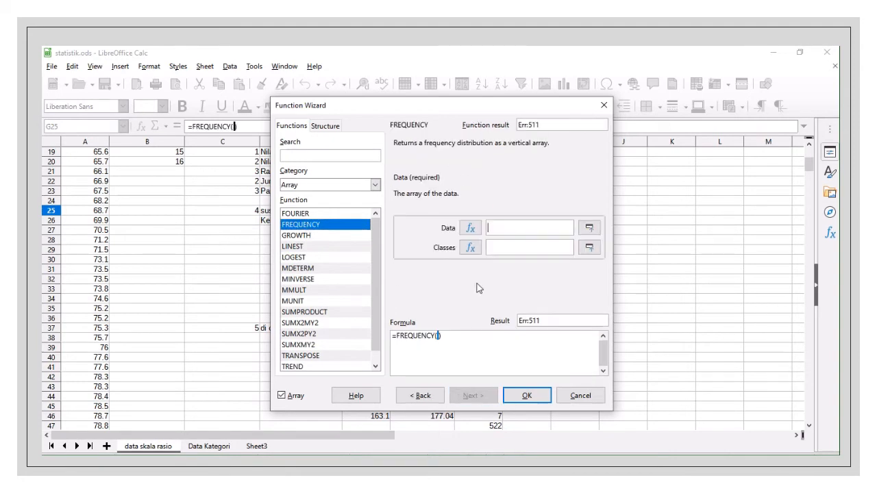
# Step: Set the FREQUENCY function's data argument to A1:A522
pyautogui.click(589, 227)
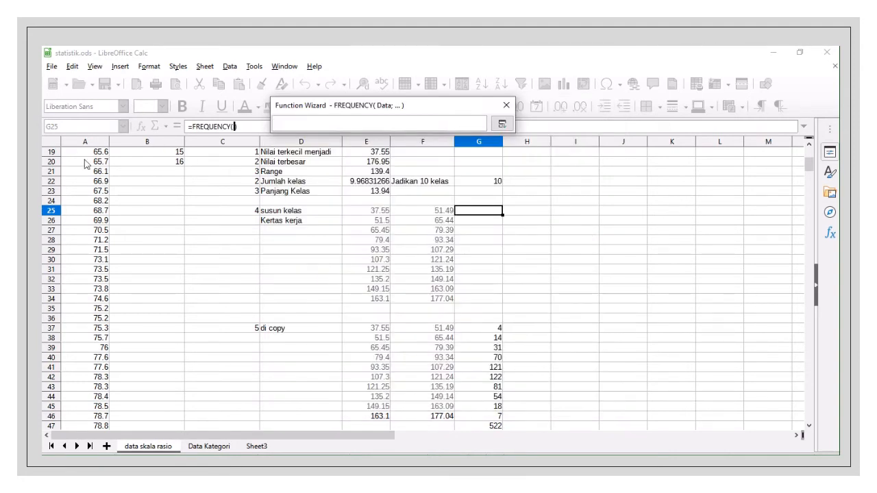
pyautogui.scroll(6, 87, 165)
pyautogui.moveTo(97, 152); pyautogui.dragTo(98, 172)
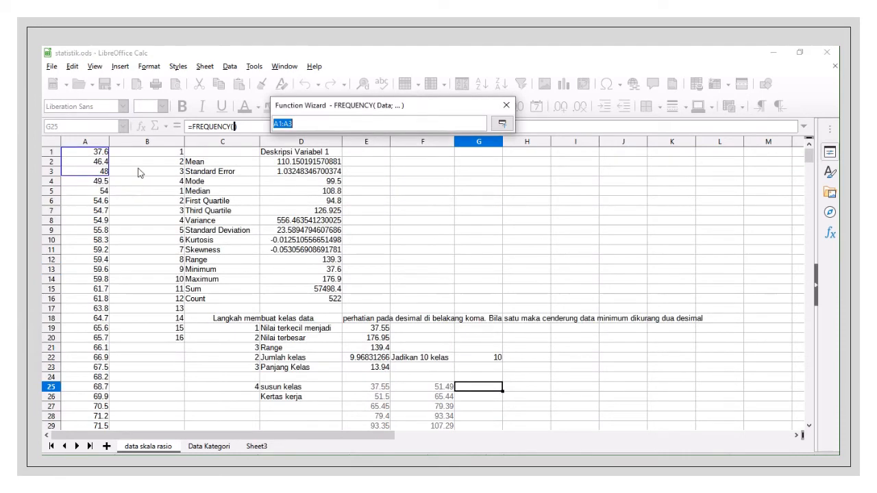
pyautogui.click(299, 125)
pyautogui.press('BackSpace')
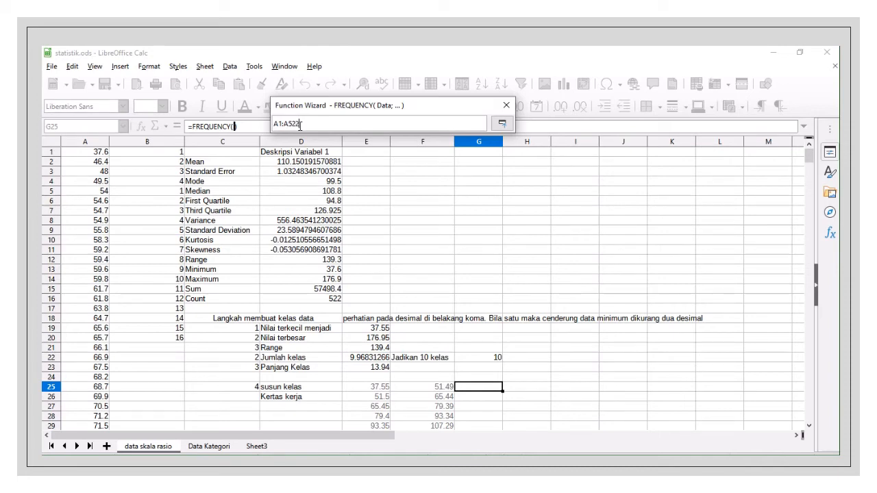
pyautogui.write('522')
pyautogui.click(502, 123)
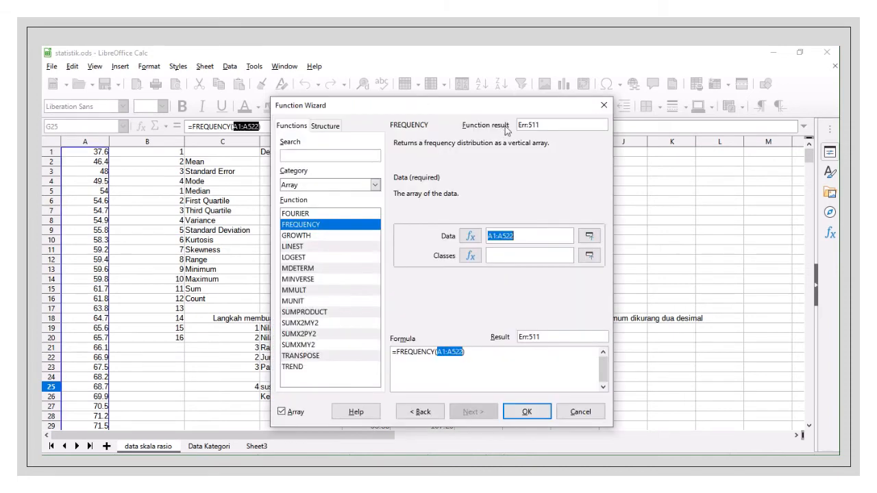
# Step: Set the FREQUENCY function's classes to the upper limits in F25:F34 and insert the array formula
pyautogui.click(589, 255)
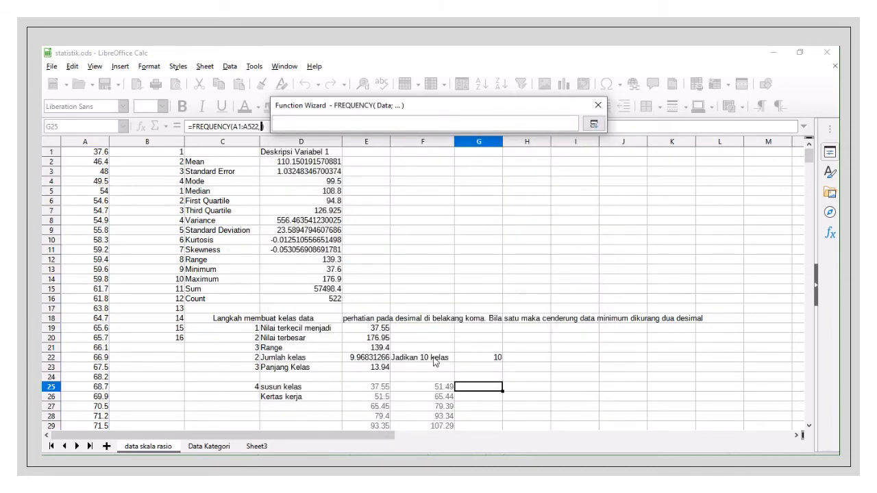
pyautogui.scroll(-2, 434, 362)
pyautogui.moveTo(444, 329); pyautogui.dragTo(437, 416)
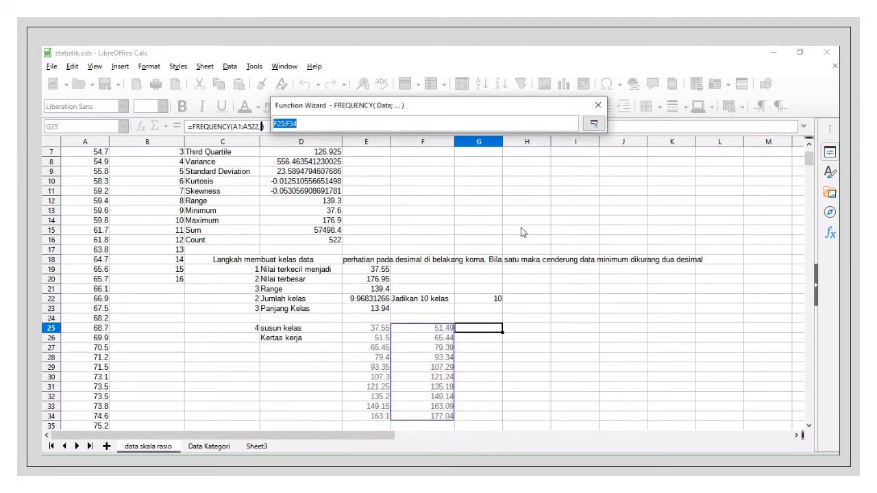
pyautogui.click(593, 123)
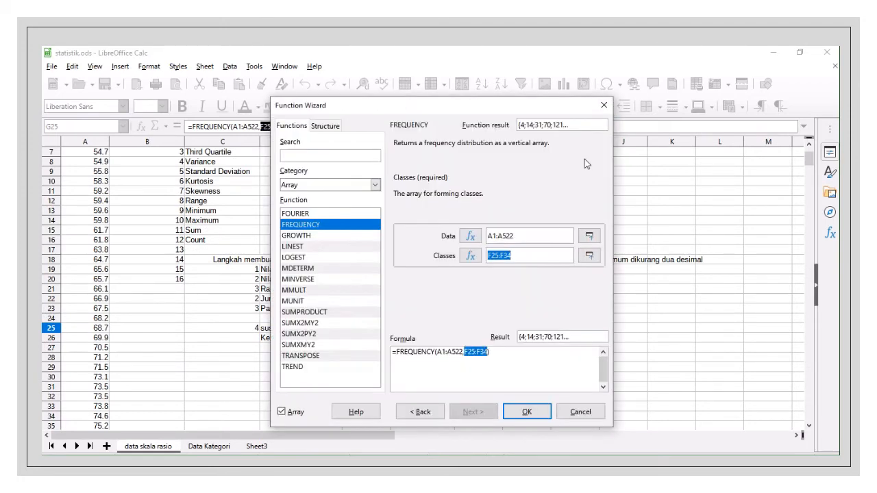
pyautogui.click(526, 412)
# Step: Total the ten class frequencies in G36 with a SUM of G25:G34 and check the formula
pyautogui.scroll(-3, 500, 337)
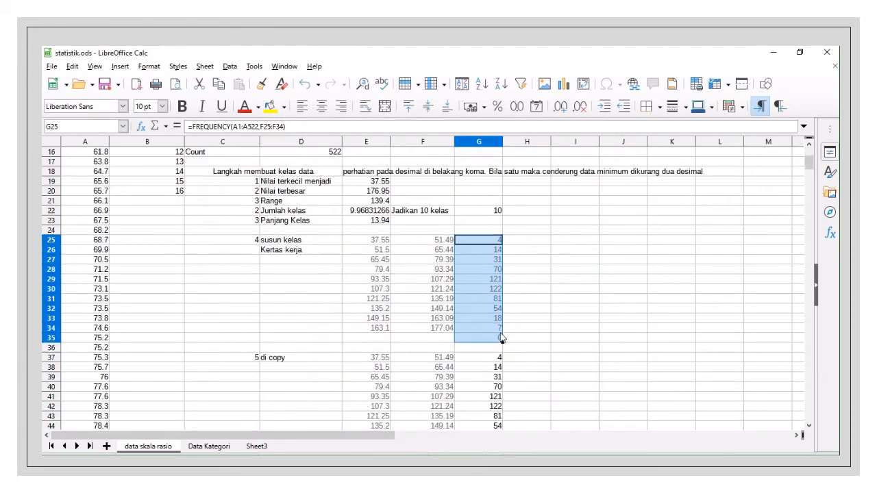
pyautogui.click(491, 350)
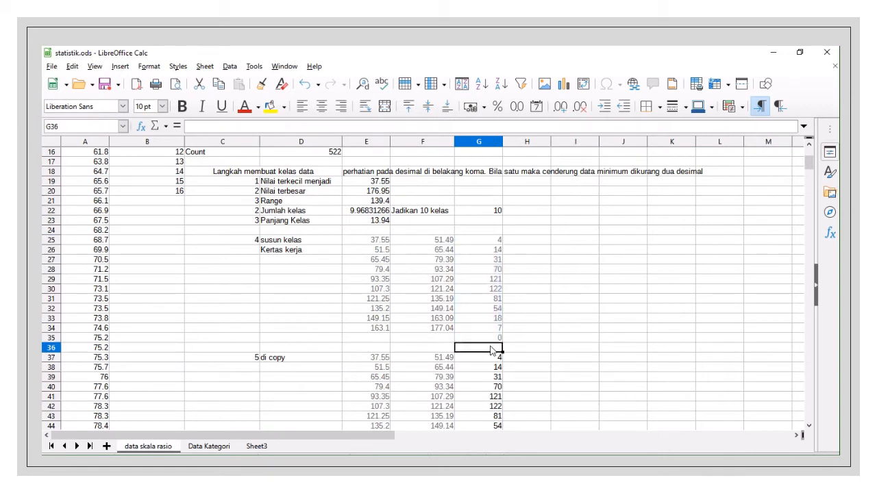
pyautogui.write('=su')
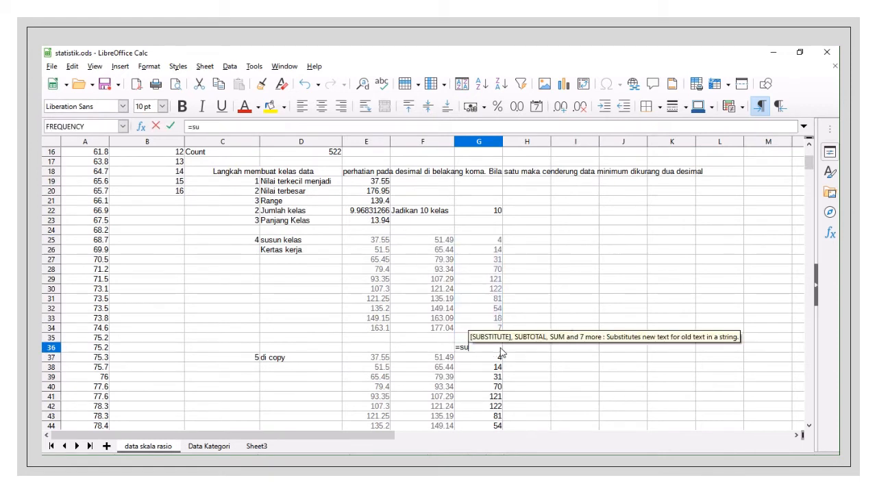
pyautogui.write('ma(')
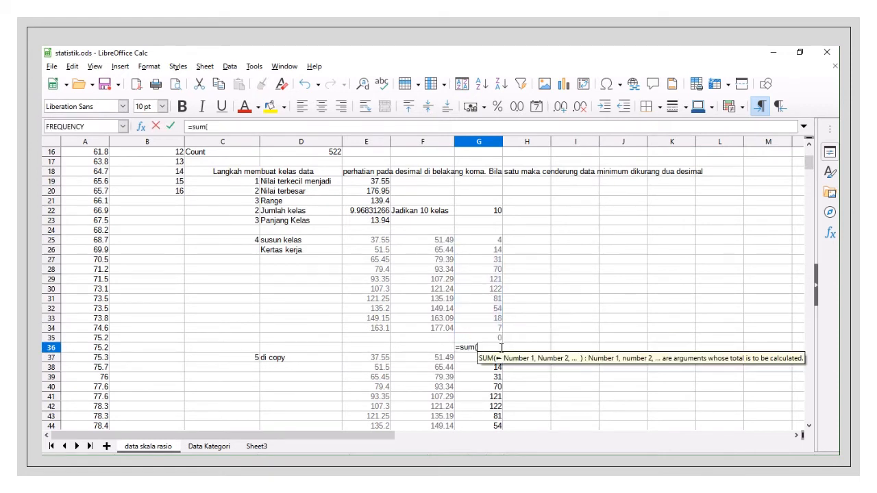
pyautogui.moveTo(499, 240); pyautogui.dragTo(490, 334)
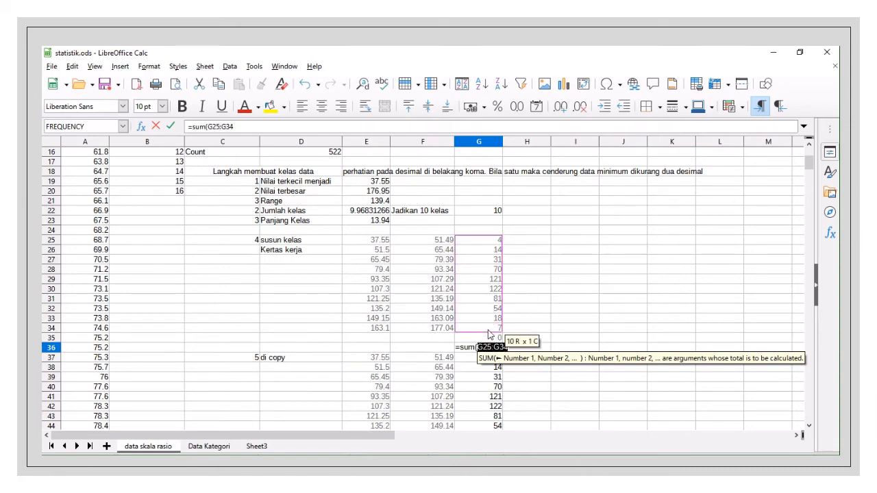
pyautogui.press('Return')
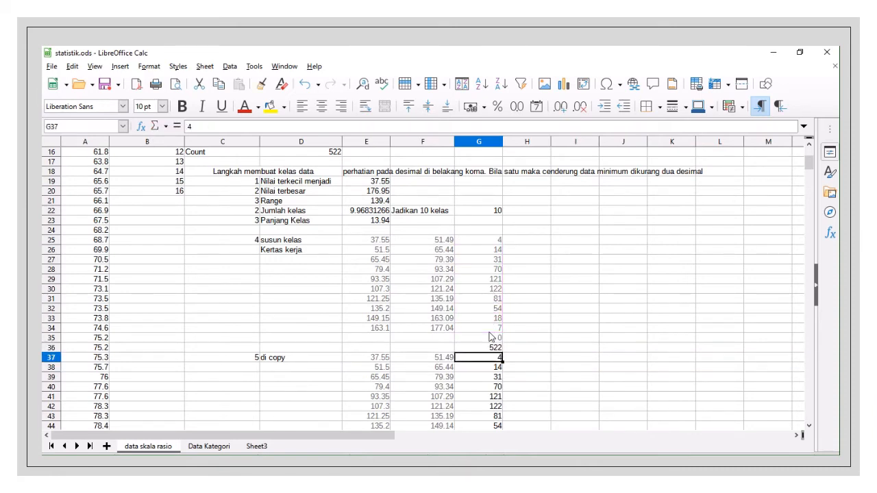
pyautogui.scroll(-3, 507, 322)
pyautogui.click(496, 262)
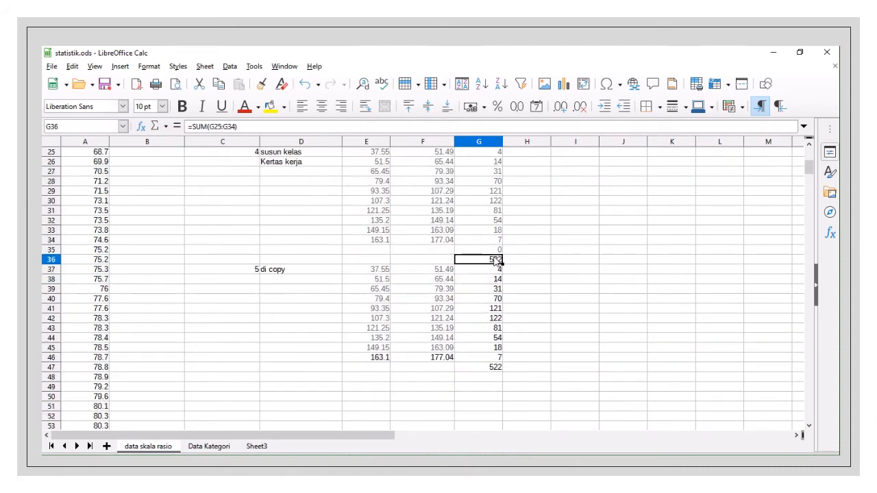
# Step: Copy the class table E25:G36 and paste it as plain values without formulas starting at E48
pyautogui.scroll(1, 495, 230)
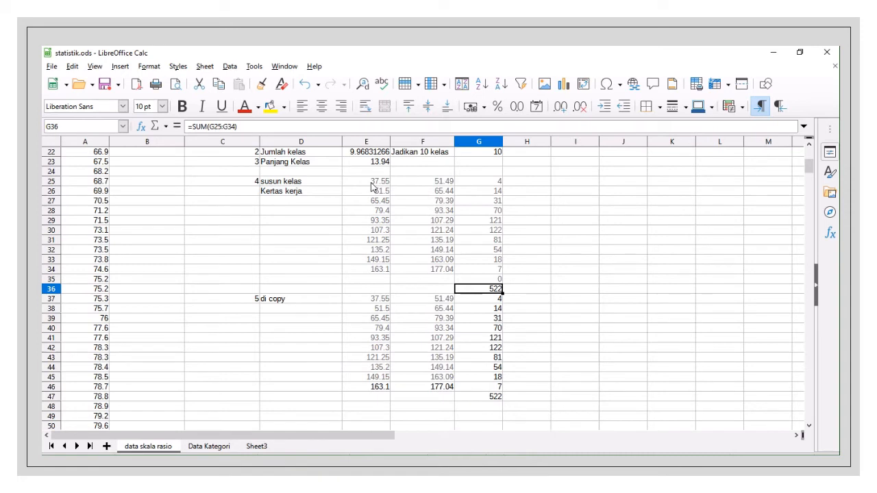
pyautogui.moveTo(370, 184); pyautogui.dragTo(494, 291)
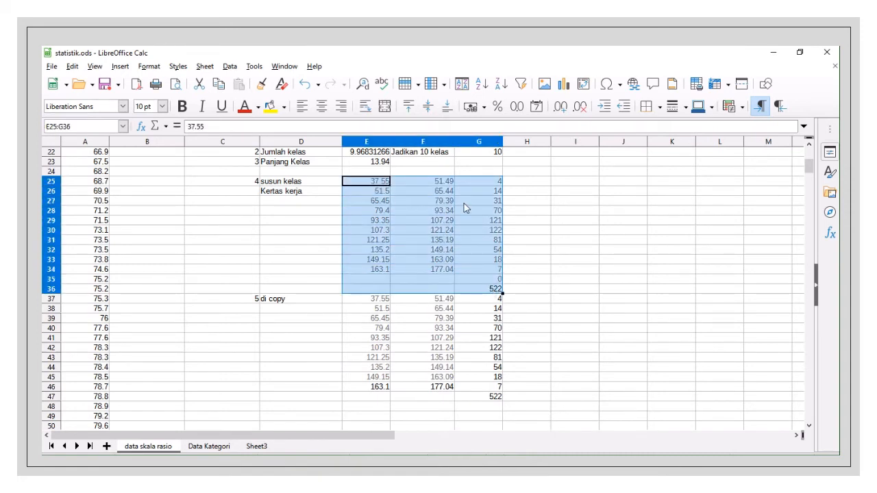
pyautogui.rightClick(473, 291)
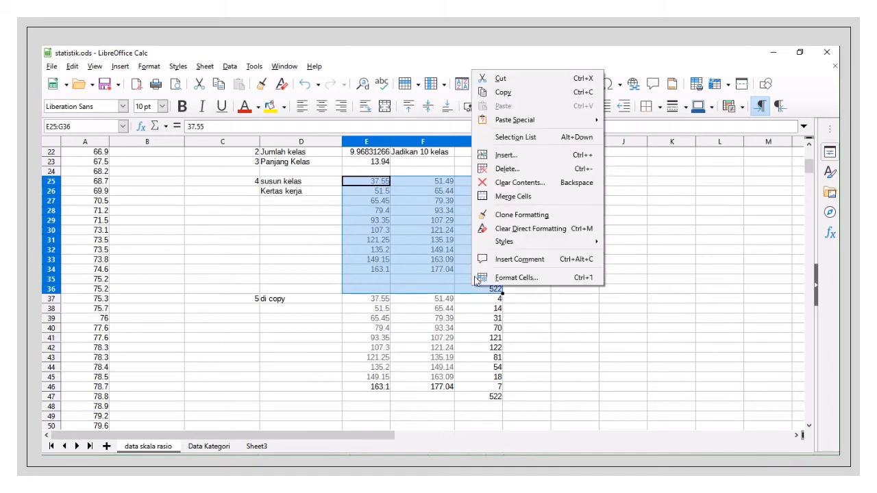
pyautogui.click(507, 91)
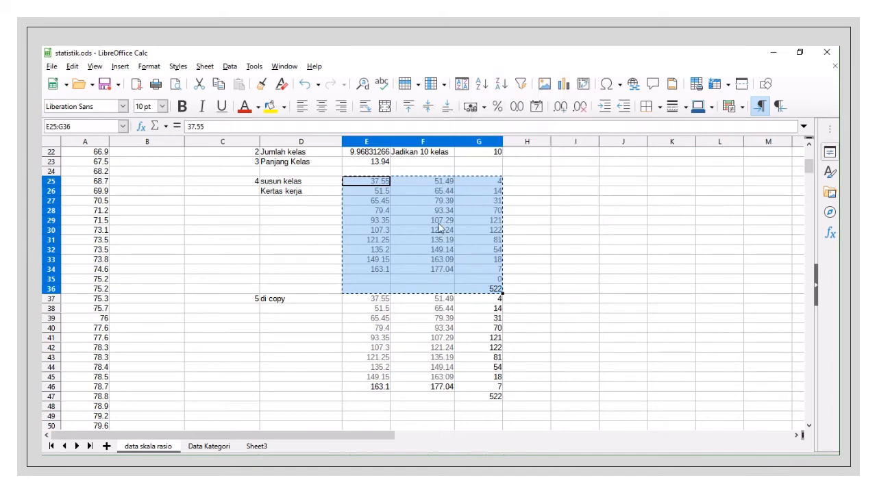
pyautogui.click(384, 300)
pyautogui.scroll(-3, 384, 356)
pyautogui.click(363, 319)
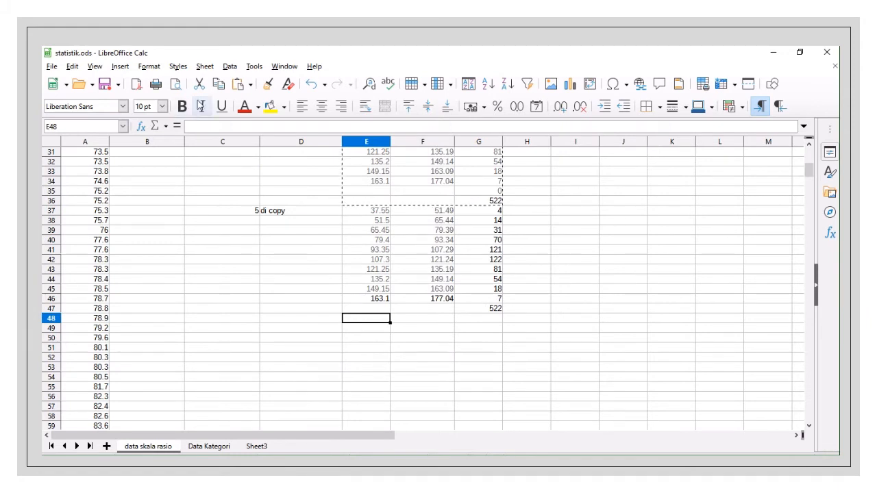
pyautogui.rightClick(377, 321)
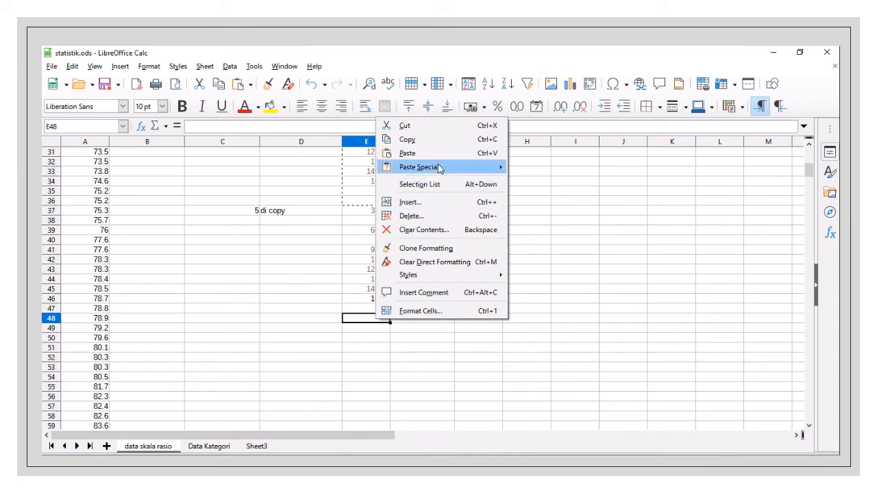
pyautogui.moveTo(442, 168)
pyautogui.click(542, 200)
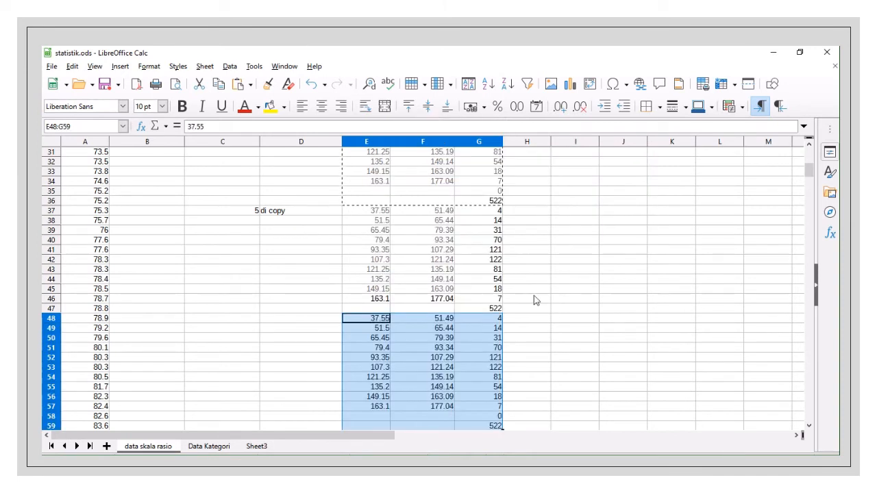
# Step: Clear the extra zero in G58 and the pasted static total in G59
pyautogui.scroll(-1, 517, 310)
pyautogui.click(480, 388)
pyautogui.press('Delete')
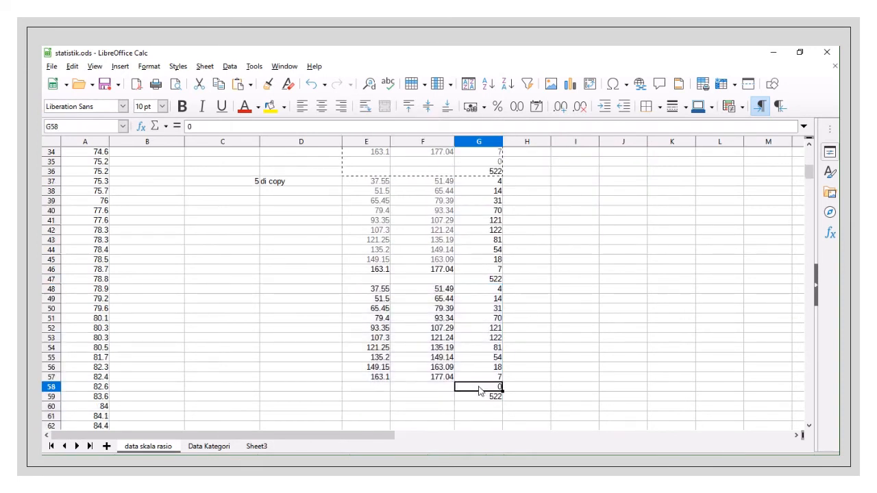
pyautogui.click(497, 398)
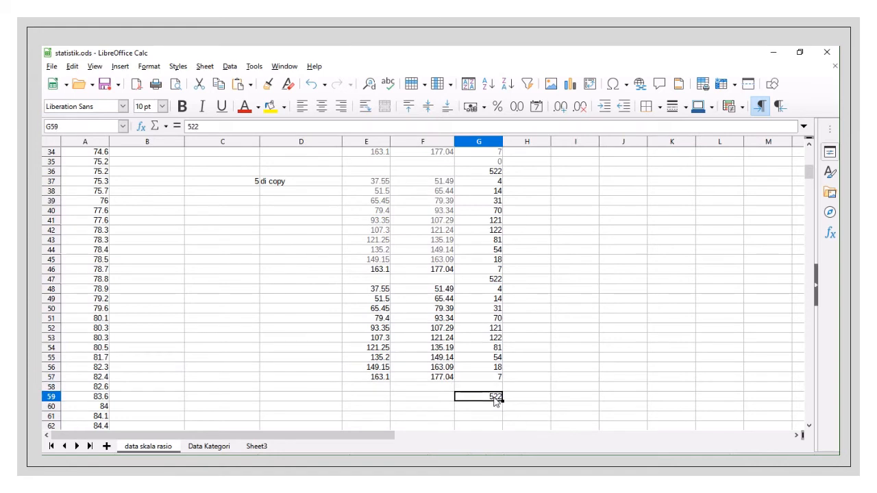
# Step: Total the pasted class frequencies in G58 with a SUM of G48:G57
pyautogui.press('Up')
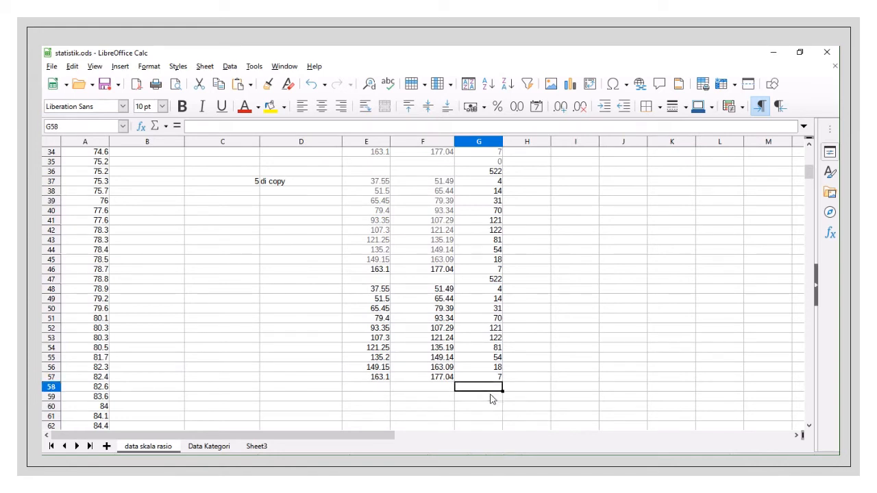
pyautogui.write('=sum(')
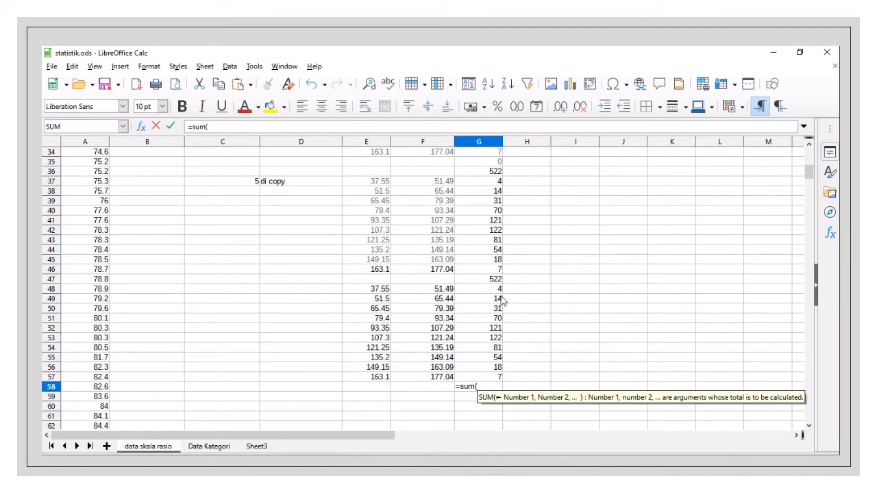
pyautogui.moveTo(498, 289); pyautogui.dragTo(489, 383)
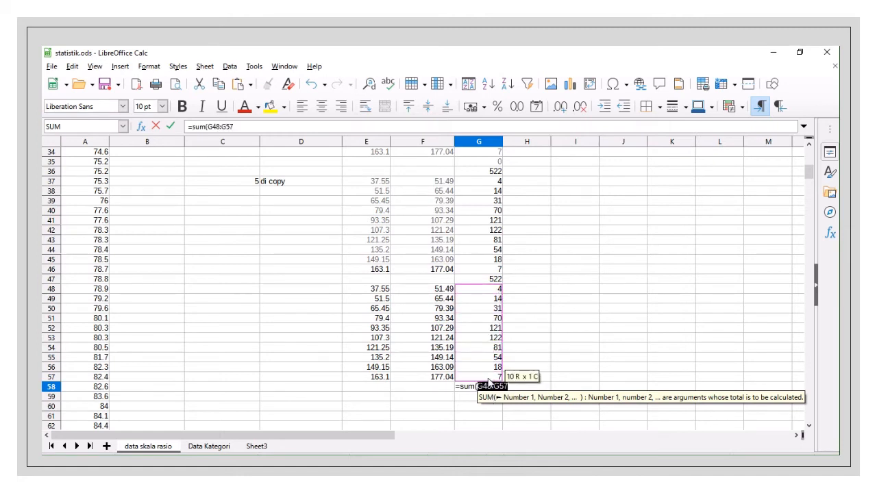
pyautogui.press('Return')
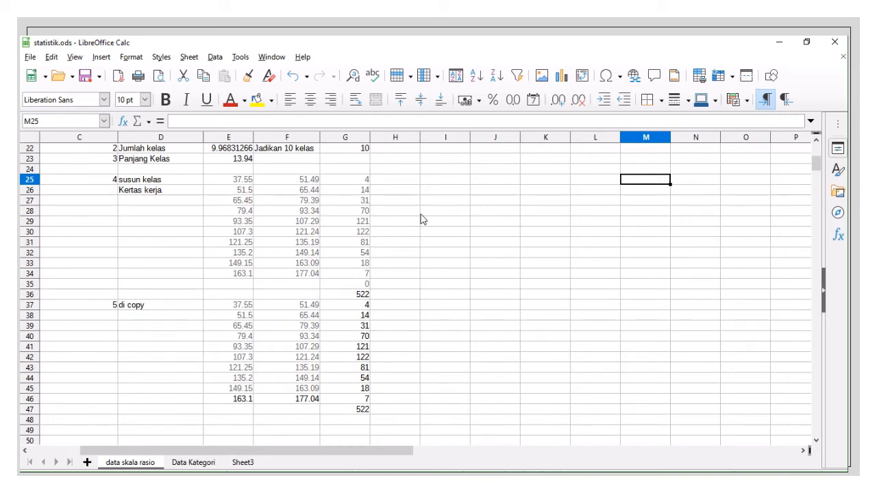
# Step: Insert a normal column chart with F40:G46 on the data skala rasio sheet as its data range
pyautogui.click(562, 77)
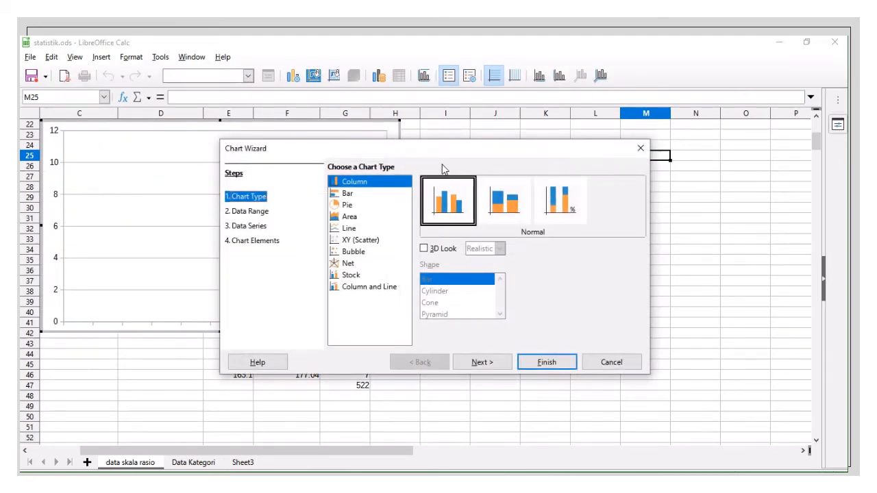
pyautogui.click(461, 212)
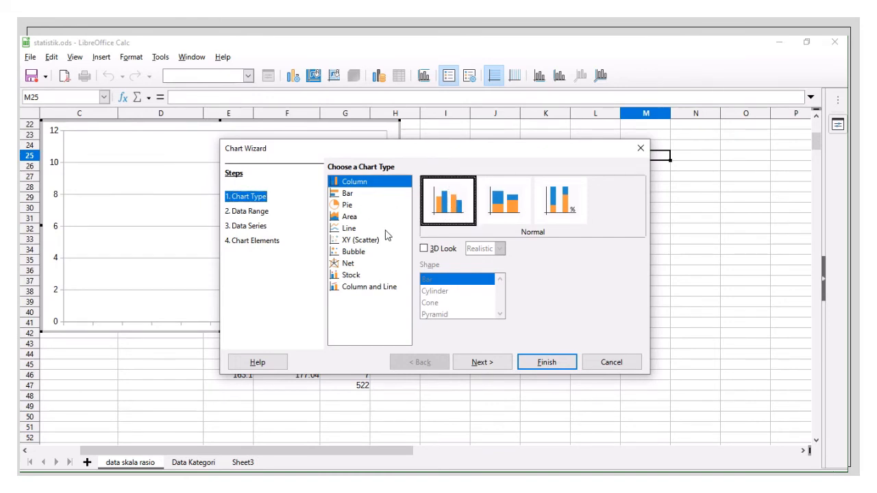
pyautogui.click(482, 362)
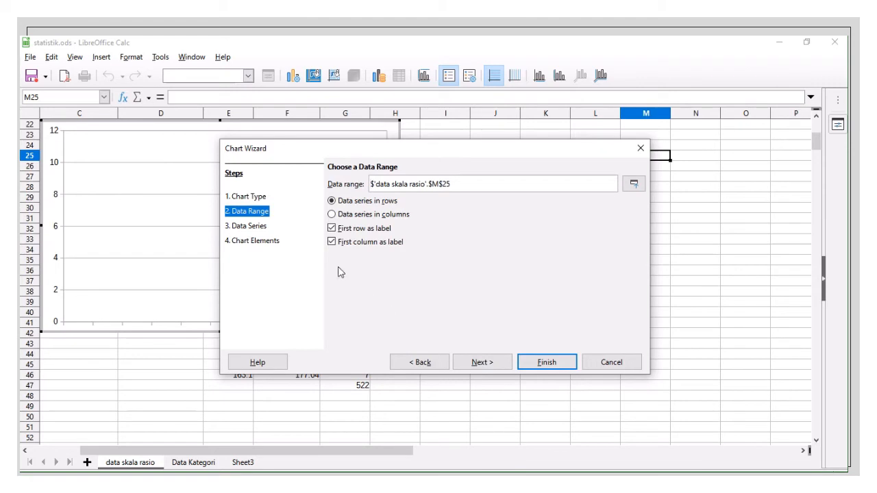
pyautogui.click(632, 185)
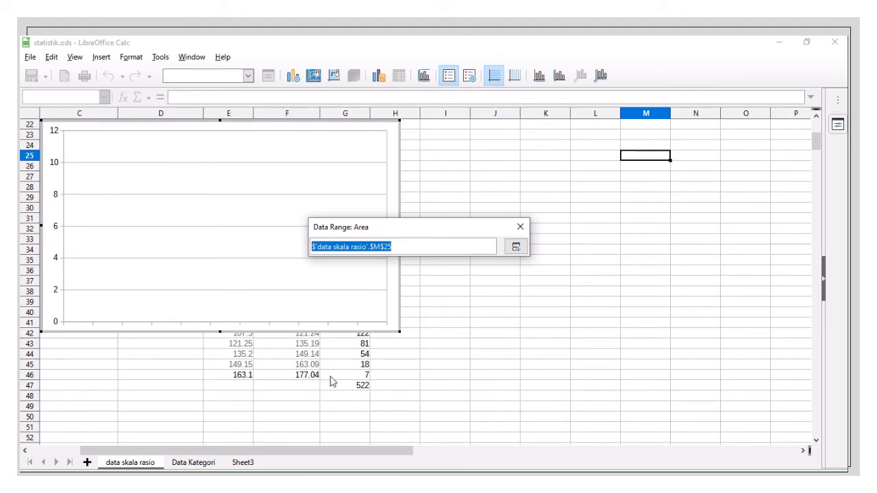
pyautogui.moveTo(362, 376); pyautogui.dragTo(309, 318)
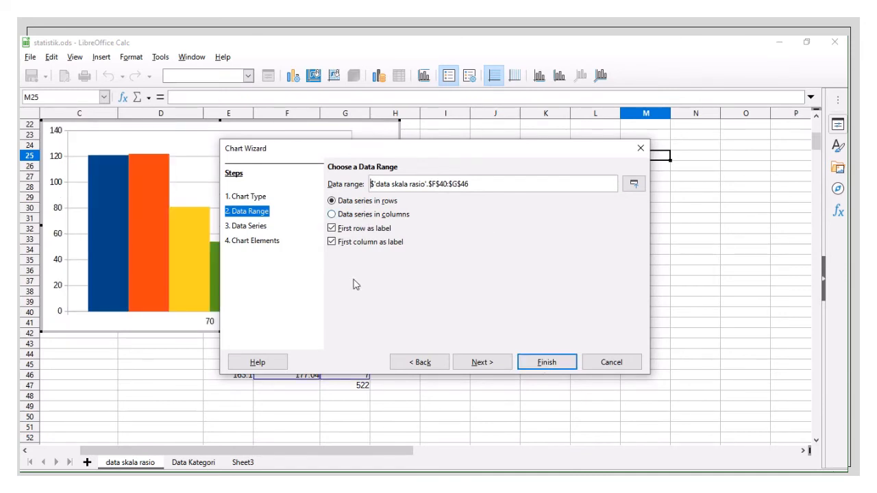
# Step: Turn off the chart's Y axis grid and legend, and finish creating the chart
pyautogui.click(248, 226)
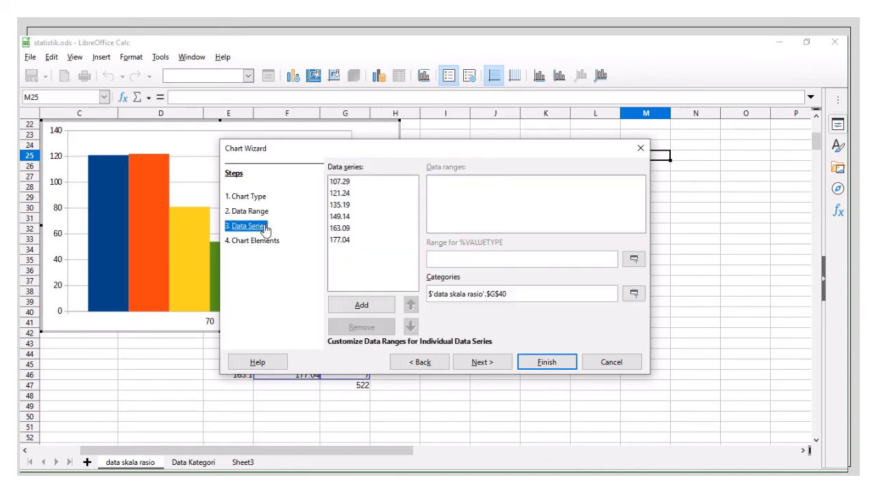
pyautogui.click(266, 242)
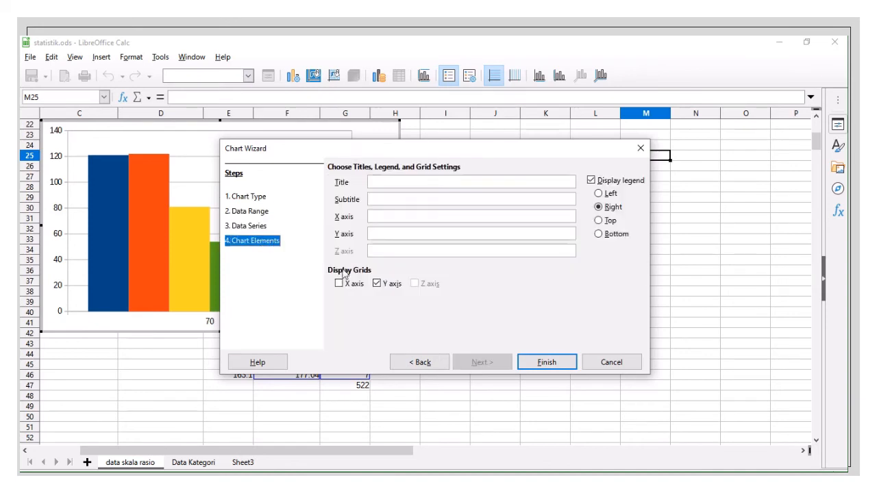
pyautogui.click(377, 283)
pyautogui.click(591, 180)
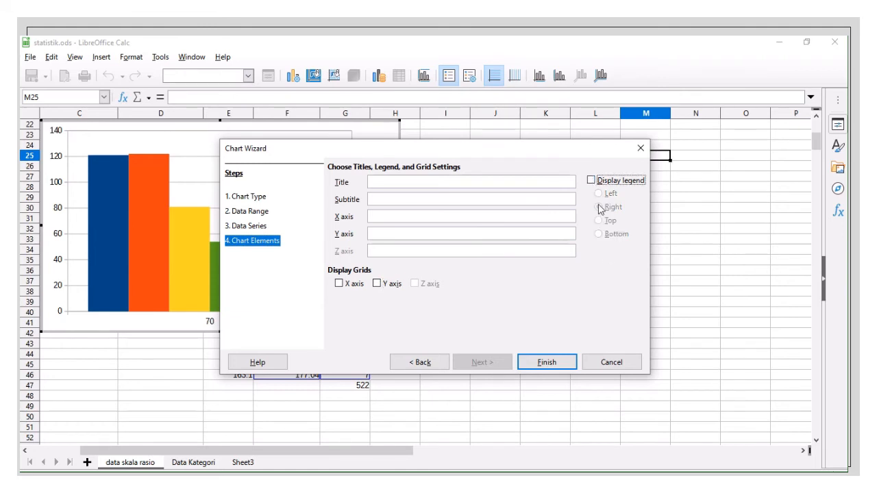
pyautogui.click(562, 363)
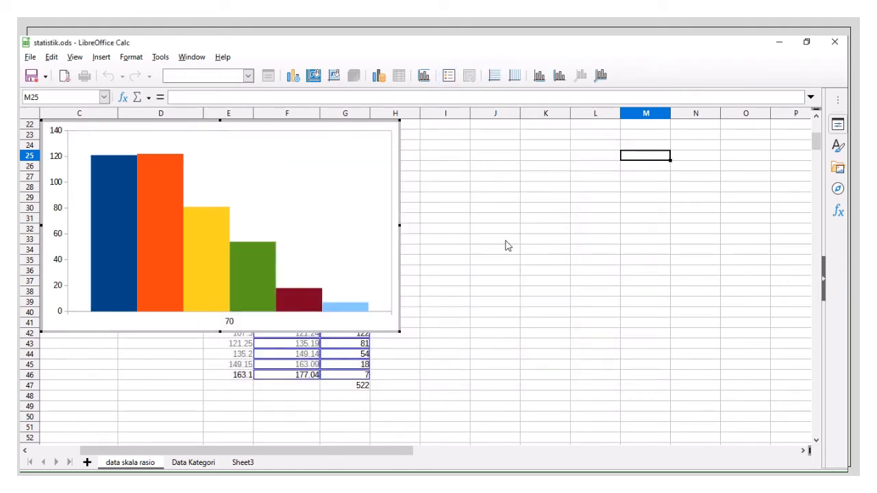
# Step: Move the chart off the class tables into the empty area spanning about columns I to O, from about row 25
pyautogui.click(405, 212)
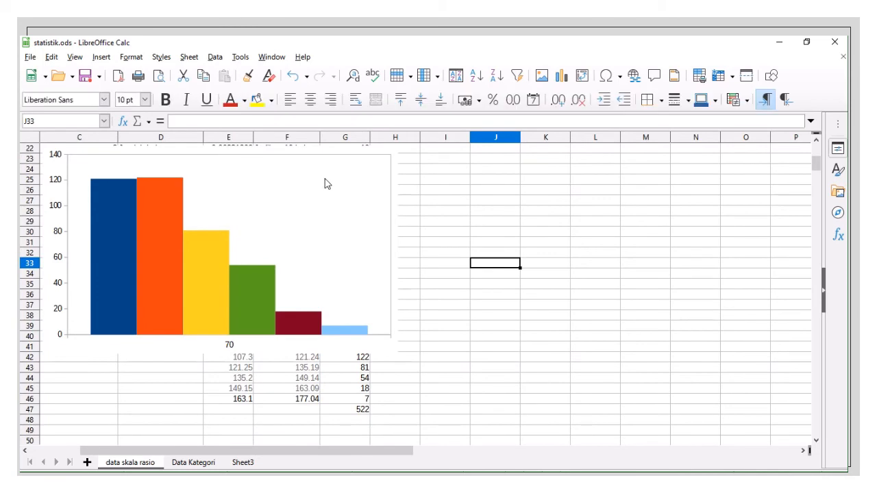
pyautogui.moveTo(326, 184); pyautogui.dragTo(663, 202)
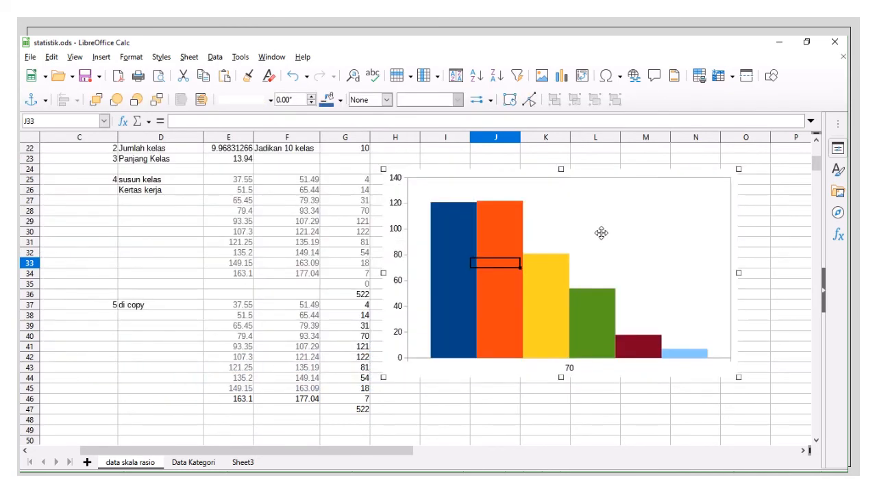
pyautogui.moveTo(595, 220); pyautogui.dragTo(629, 226)
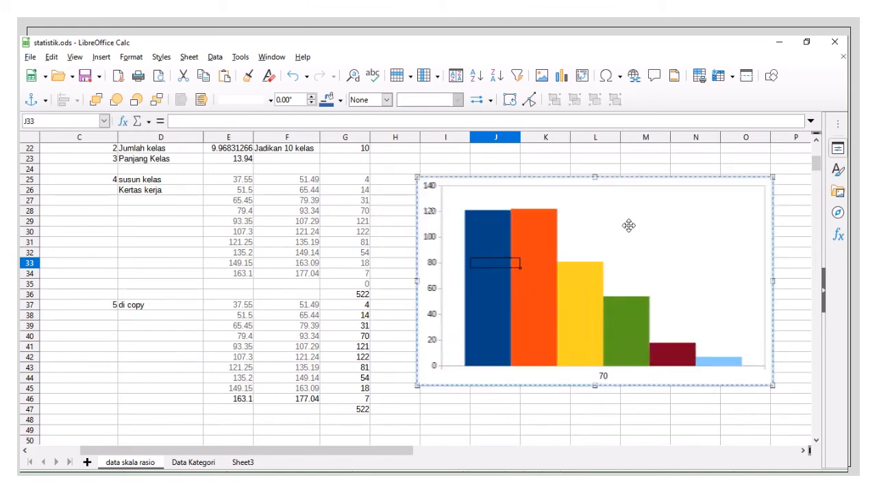
# Step: Edit the chart and change its data range to F37:G46 on the data skala rasio sheet
pyautogui.doubleClick(628, 226)
pyautogui.moveTo(517, 255)
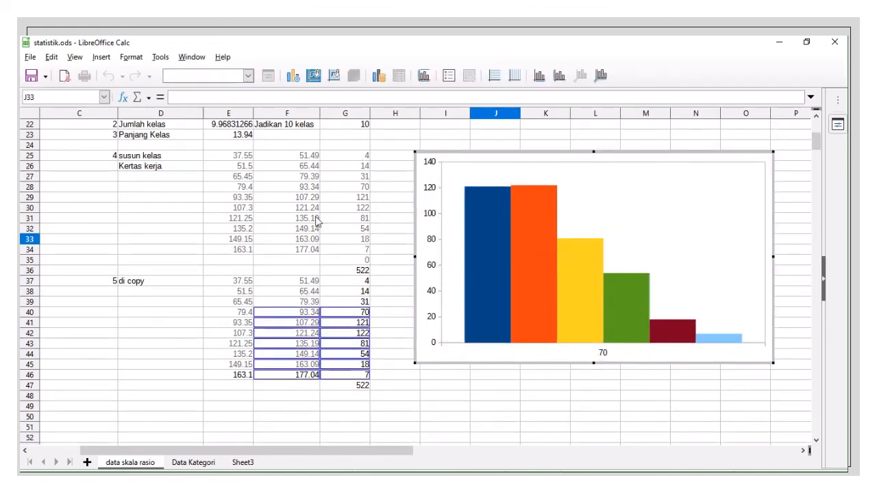
pyautogui.click(294, 78)
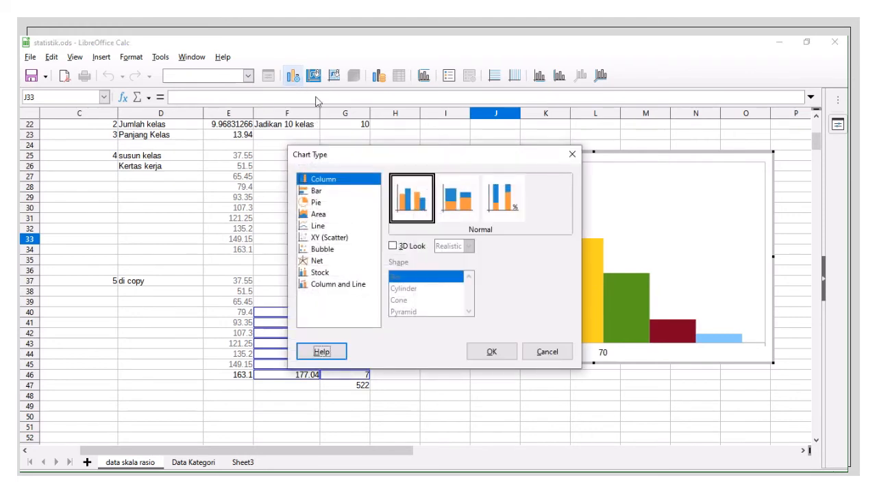
pyautogui.click(572, 154)
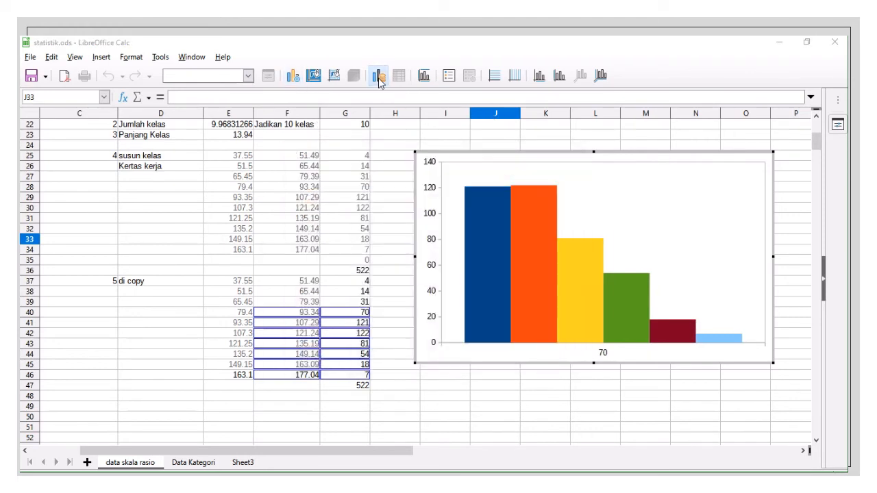
pyautogui.click(379, 77)
pyautogui.click(582, 179)
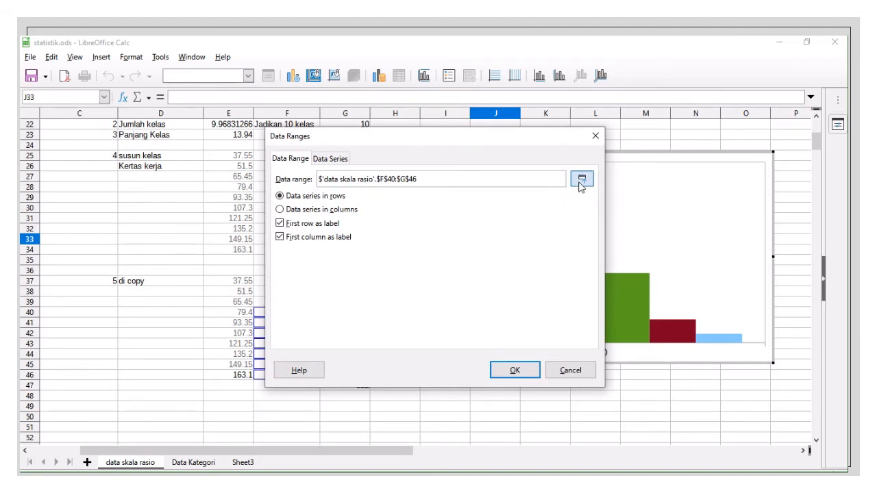
pyautogui.moveTo(312, 284); pyautogui.dragTo(356, 381)
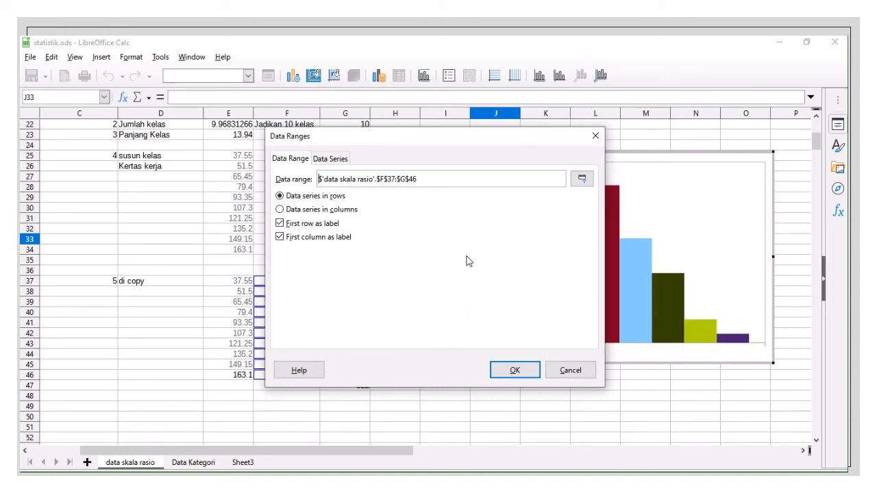
# Step: Plot the data series in columns with only the first column as label, and apply the data ranges
pyautogui.click(295, 211)
pyautogui.click(303, 226)
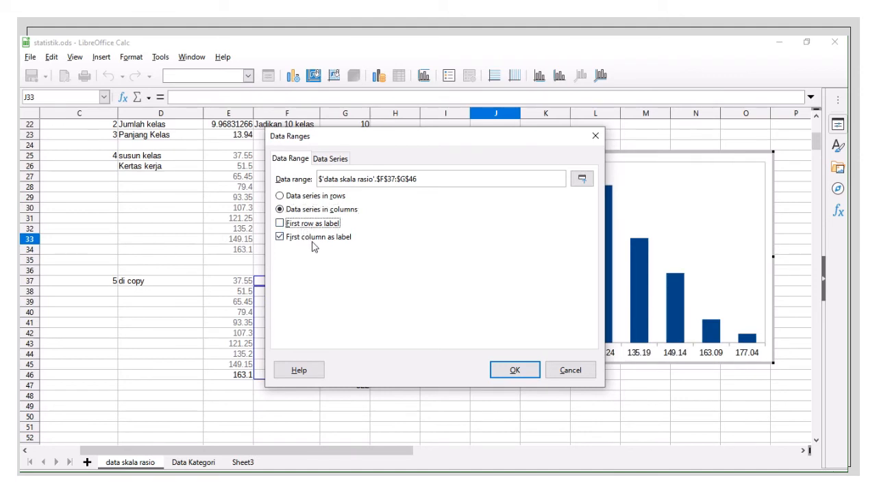
pyautogui.click(313, 240)
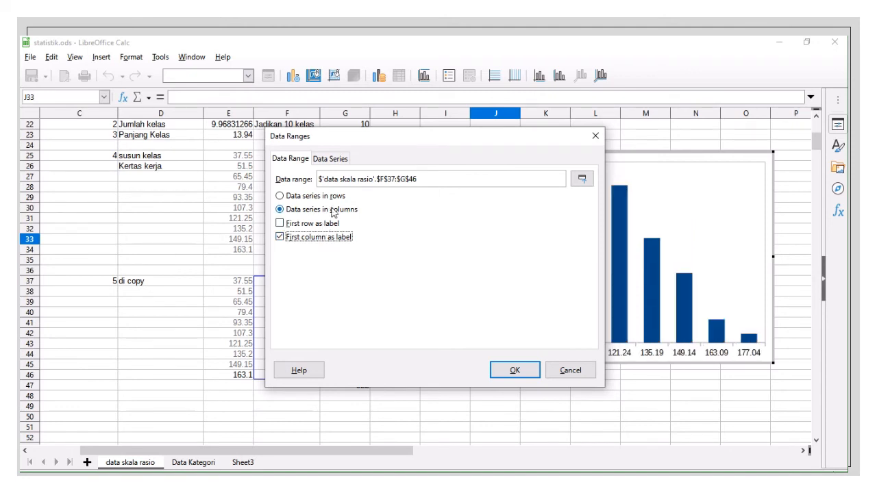
pyautogui.click(335, 162)
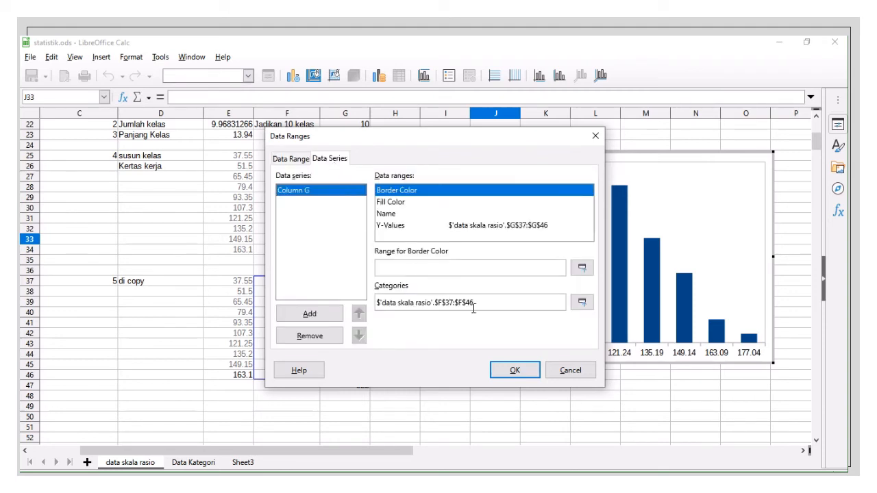
pyautogui.click(582, 269)
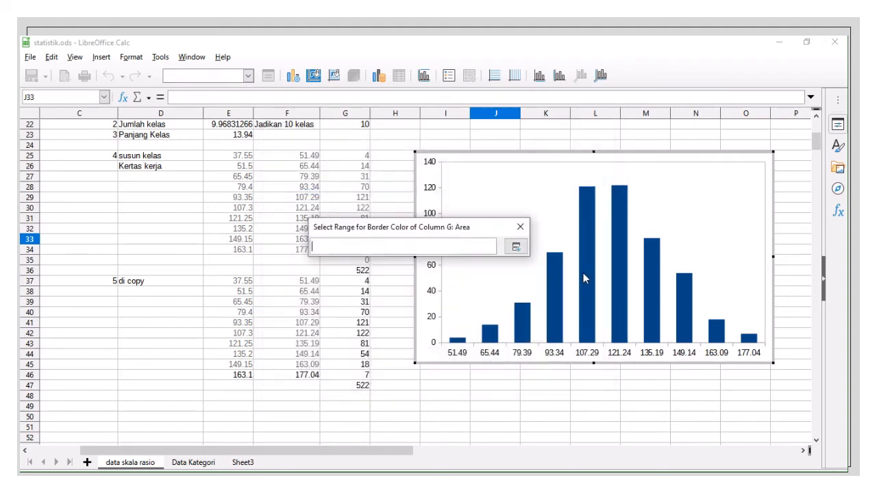
pyautogui.click(518, 248)
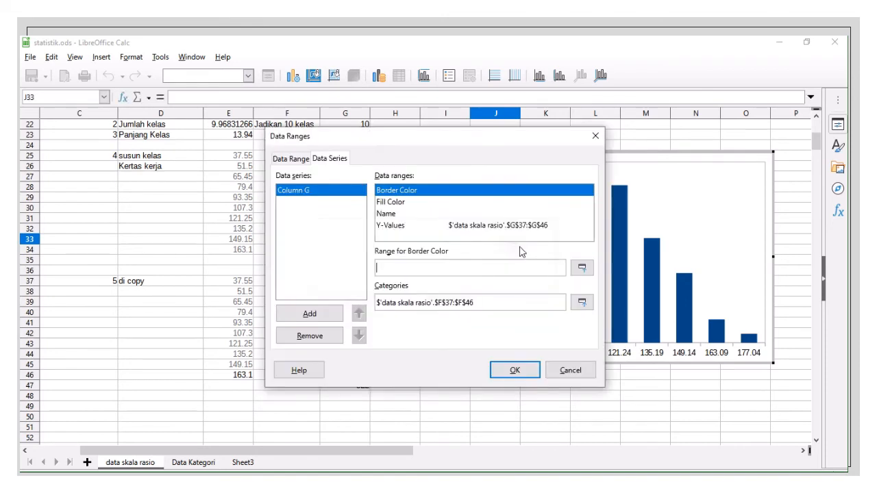
pyautogui.click(515, 371)
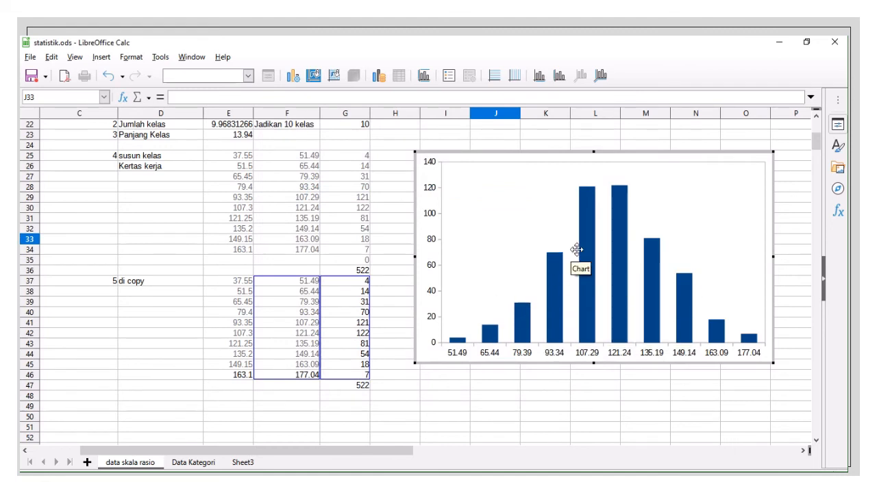
# Step: Set the spacing of the chart's column series to 0% so the bars touch like a histogram
pyautogui.moveTo(581, 218)
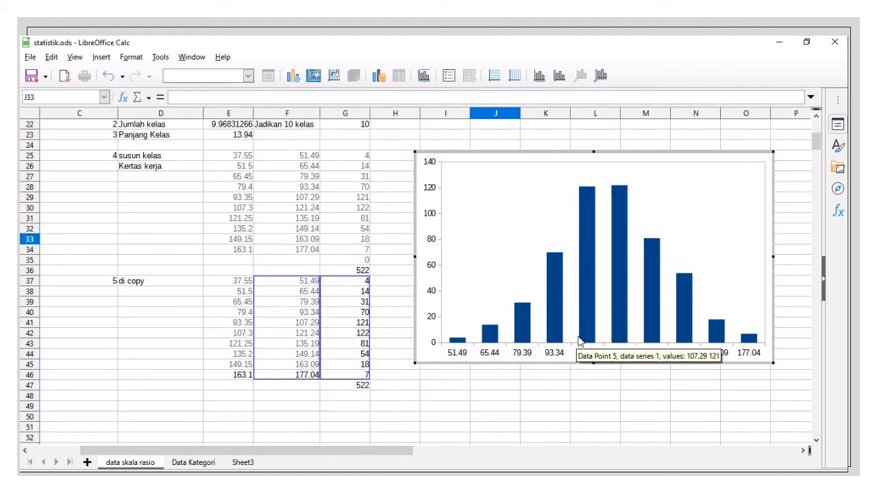
pyautogui.moveTo(581, 328)
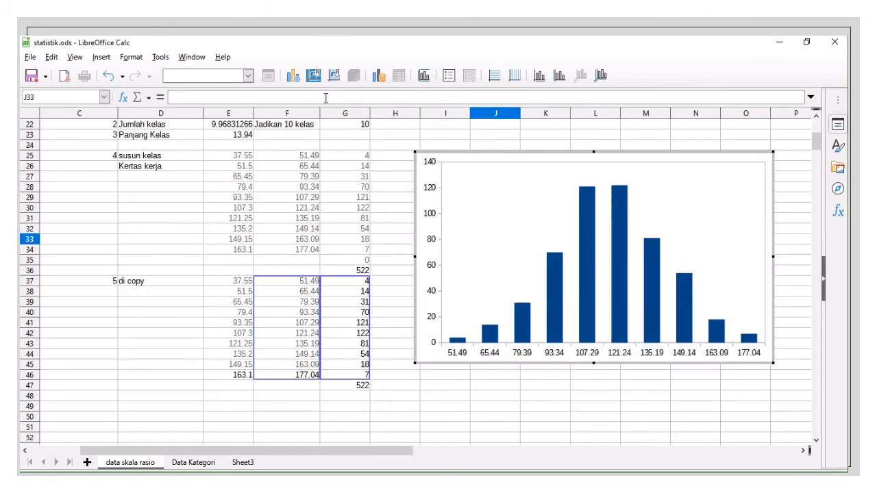
pyautogui.moveTo(586, 253)
pyautogui.rightClick(585, 253)
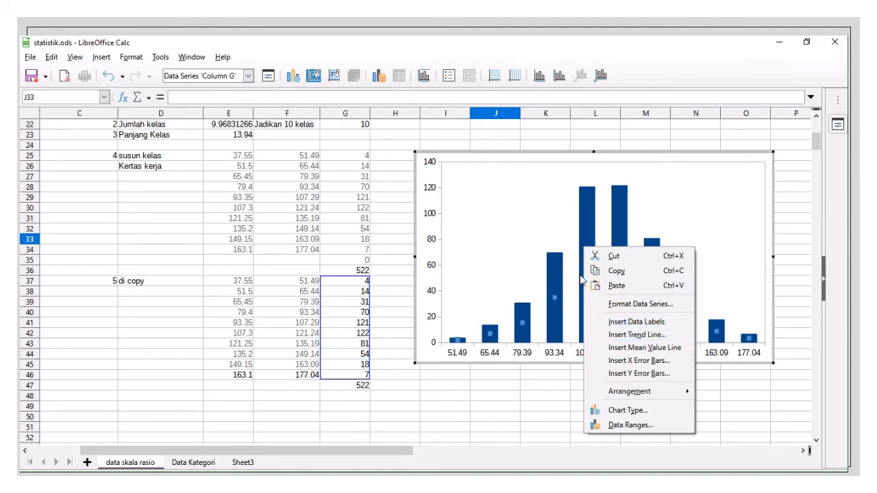
pyautogui.click(619, 304)
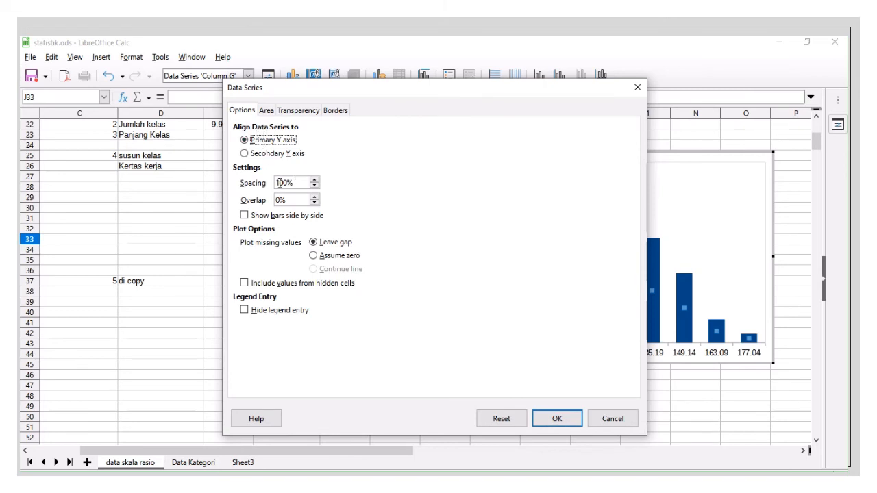
pyautogui.moveTo(295, 183); pyautogui.dragTo(276, 177)
pyautogui.write('0')
pyautogui.click(557, 419)
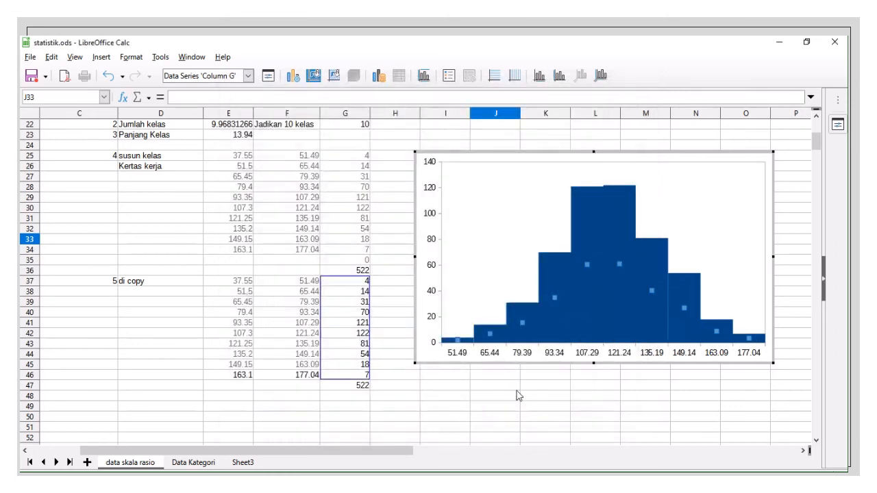
# Step: Give the histogram bars a continuous black border line
pyautogui.rightClick(586, 306)
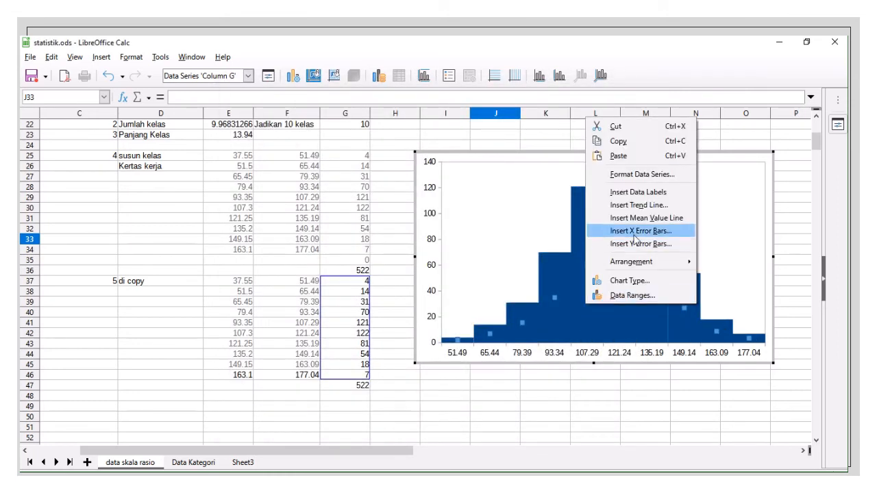
pyautogui.click(640, 176)
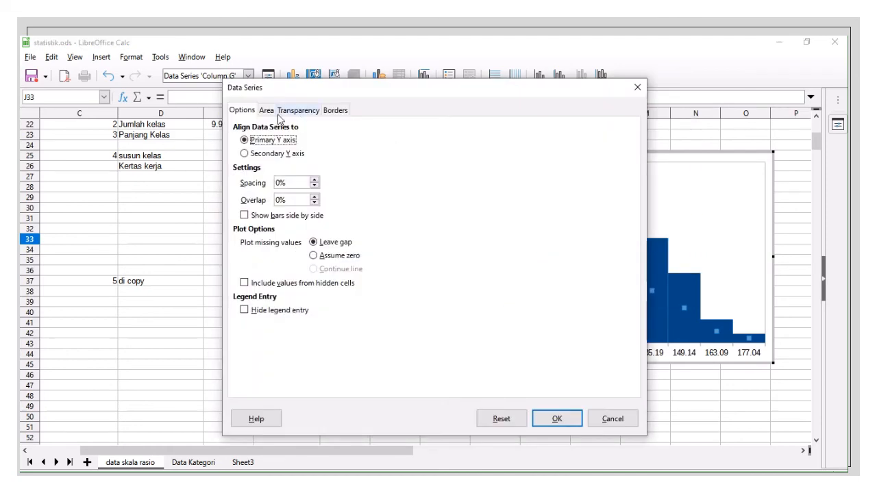
pyautogui.click(271, 113)
pyautogui.click(300, 111)
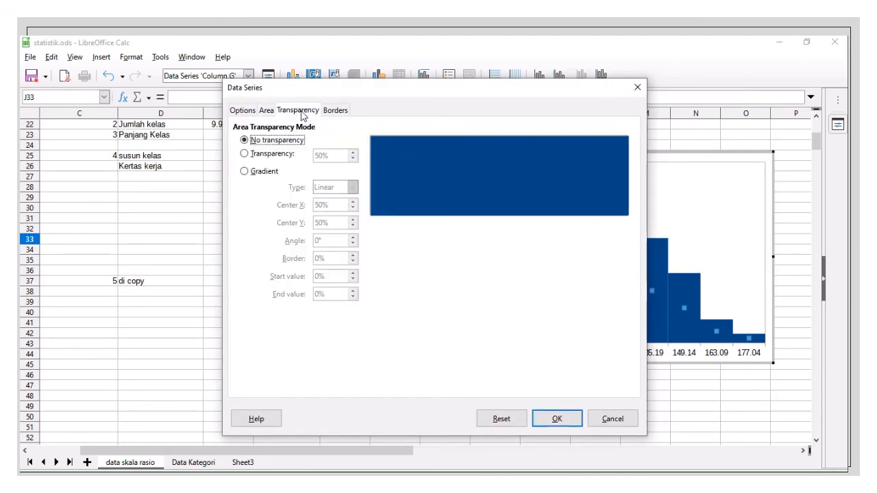
pyautogui.click(336, 111)
pyautogui.click(378, 143)
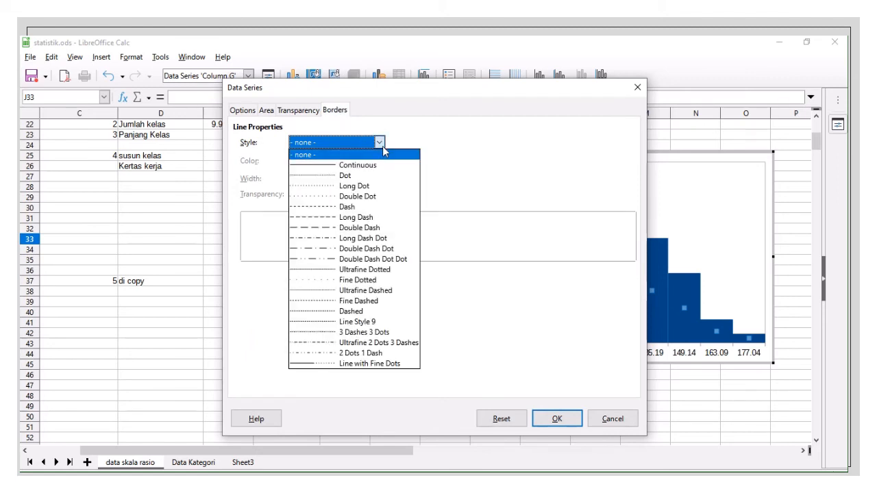
pyautogui.click(366, 167)
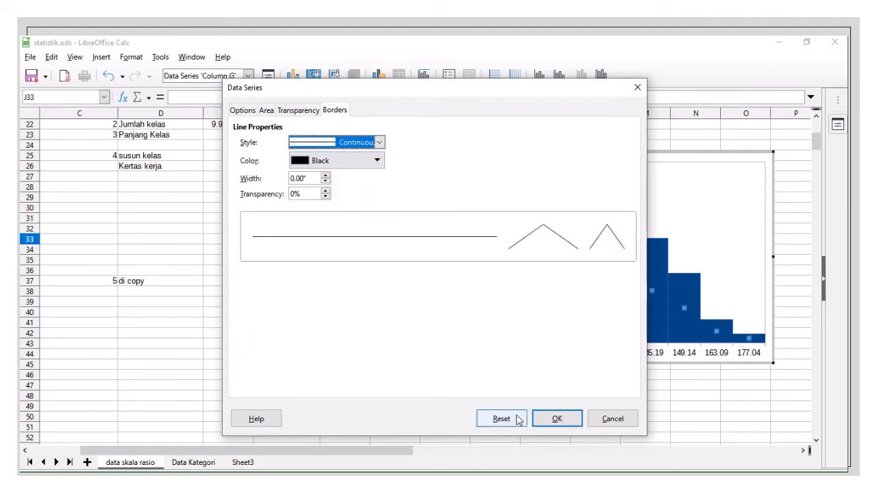
pyautogui.click(555, 419)
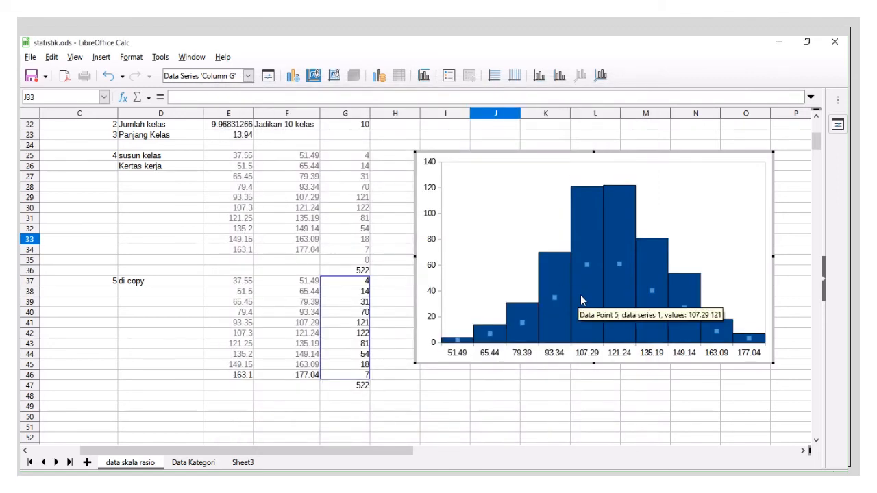
# Step: Add data labels to the histogram's bars
pyautogui.rightClick(615, 293)
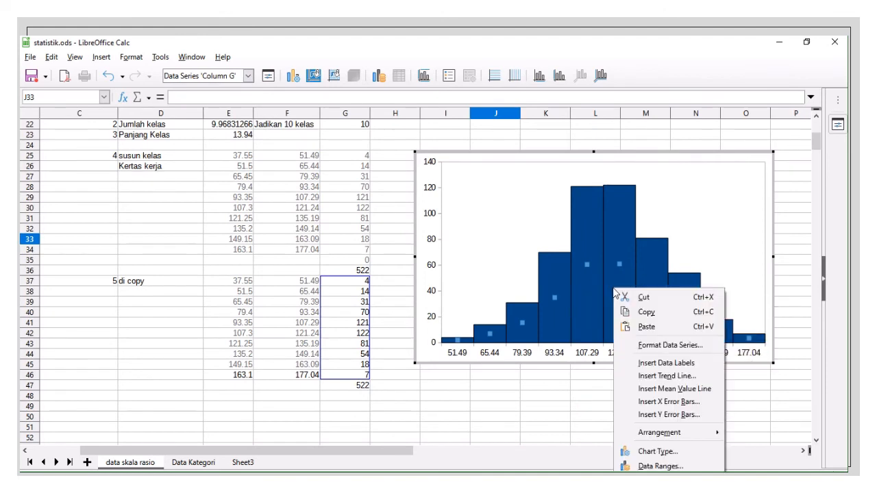
pyautogui.click(681, 367)
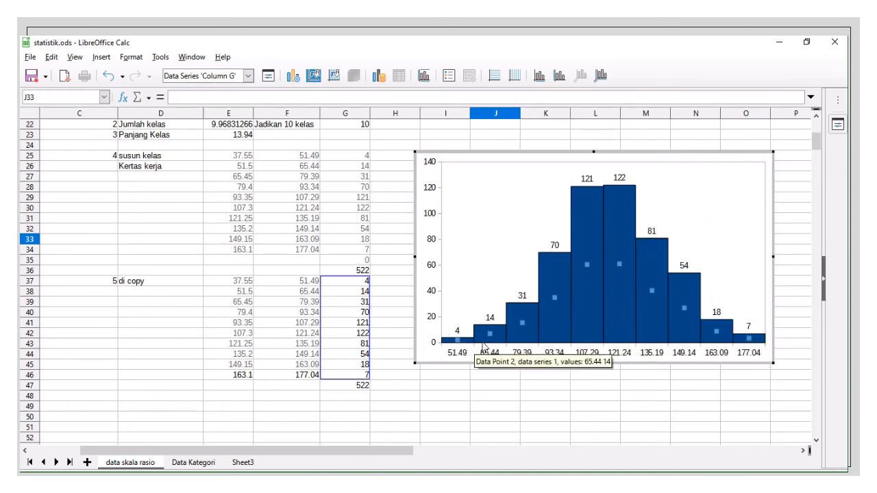
# Step: Examine the chart type options and the X axis scale, positioning, line and label settings
pyautogui.rightClick(659, 305)
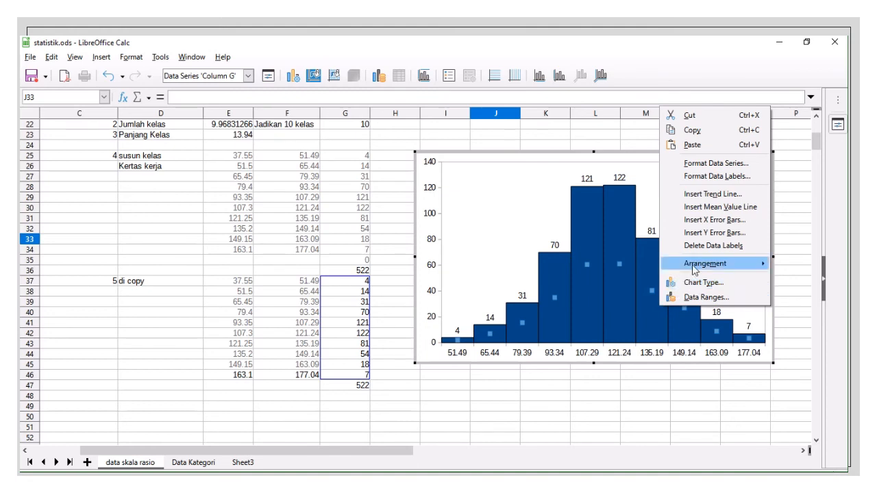
pyautogui.moveTo(699, 265)
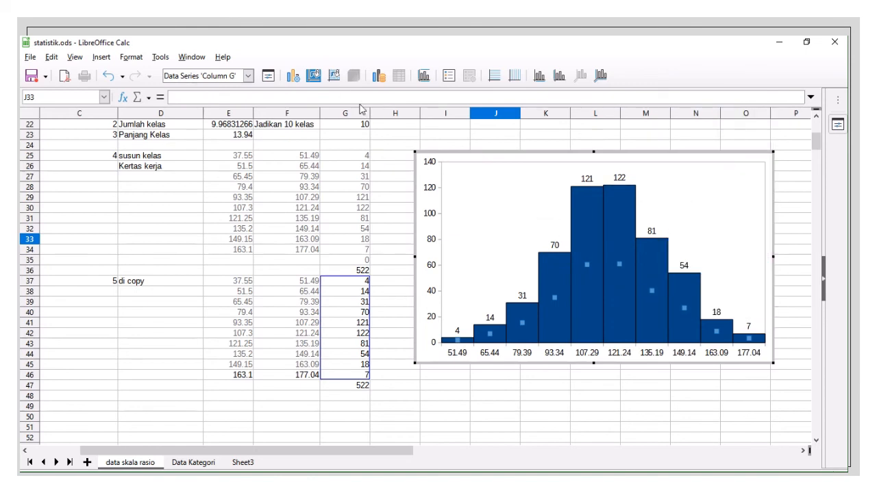
pyautogui.click(293, 77)
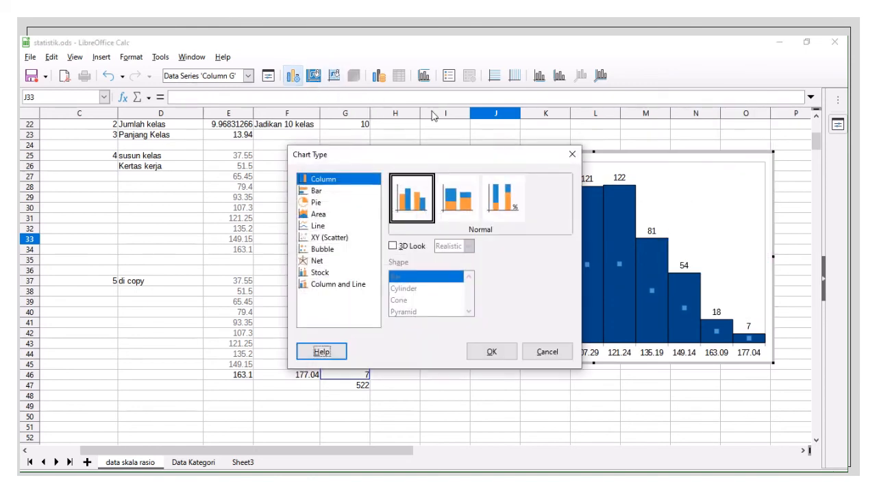
pyautogui.click(571, 155)
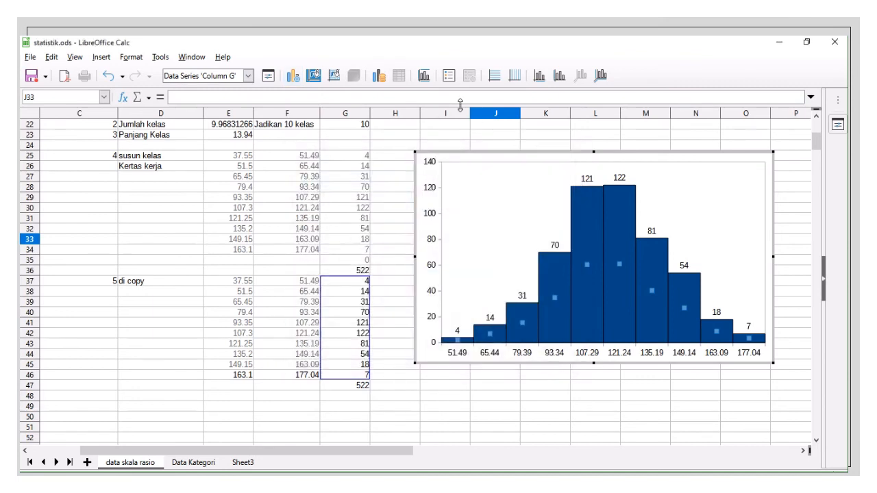
pyautogui.click(539, 77)
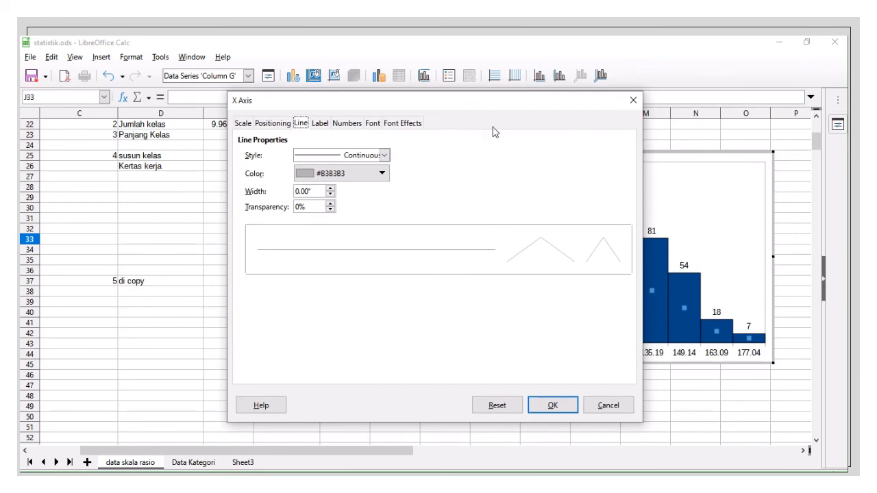
pyautogui.click(248, 126)
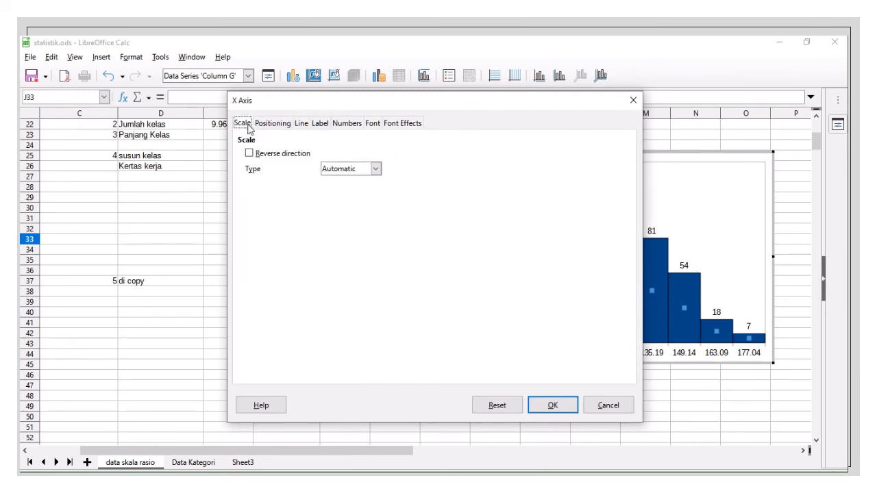
pyautogui.click(259, 127)
pyautogui.click(302, 125)
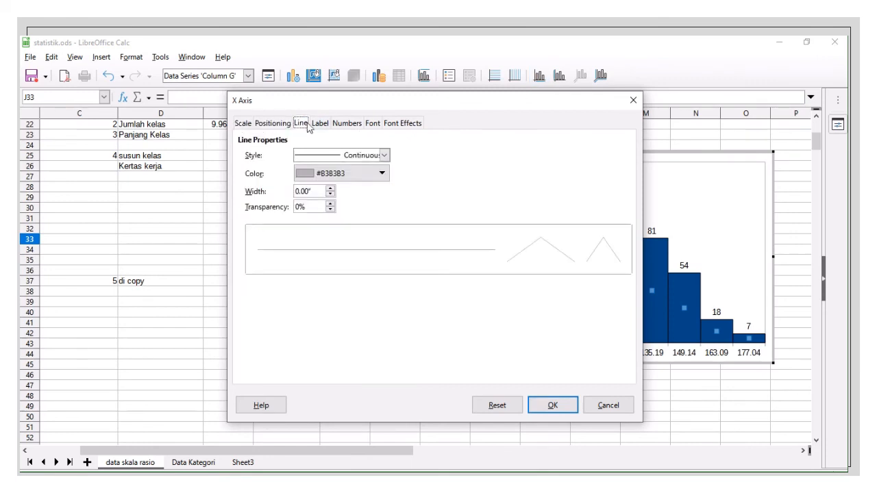
pyautogui.click(319, 126)
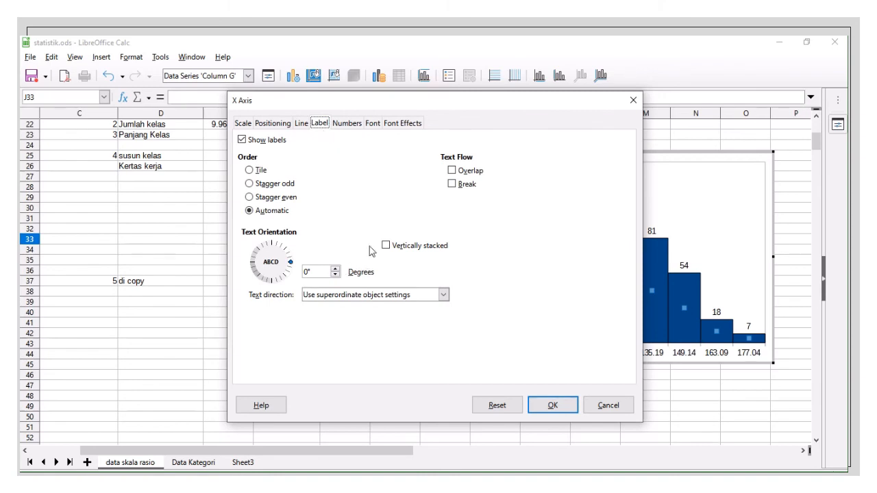
pyautogui.click(551, 407)
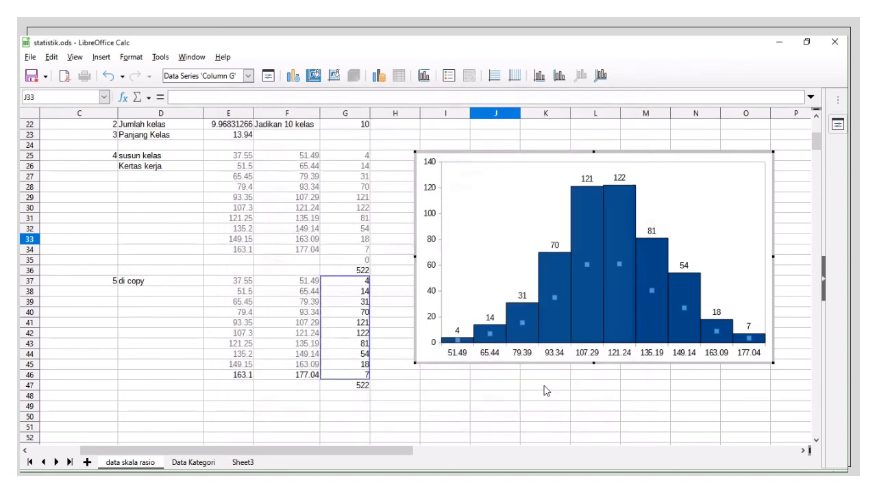
# Step: Review the chart's data series and data range settings, and check its list of selectable elements
pyautogui.rightClick(571, 361)
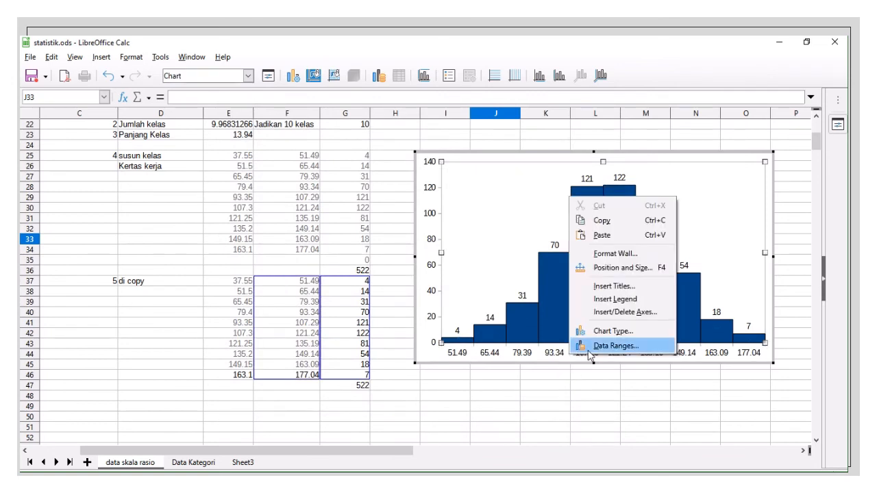
pyautogui.click(616, 346)
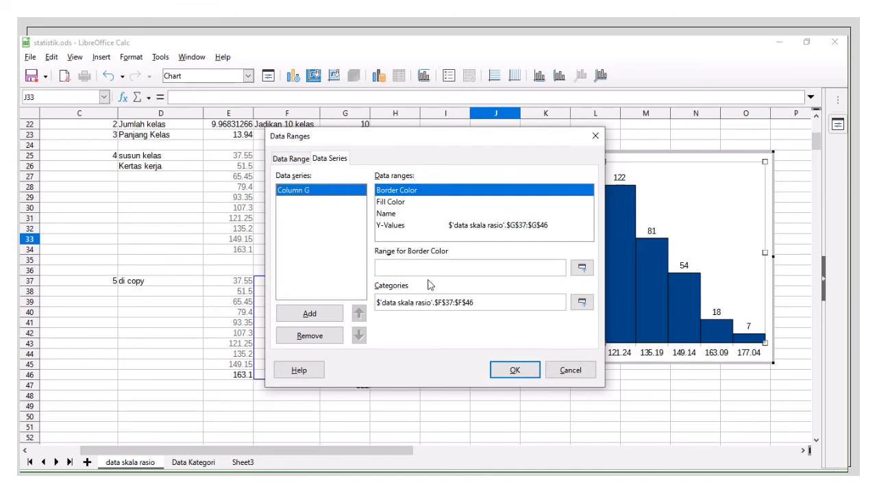
pyautogui.click(304, 159)
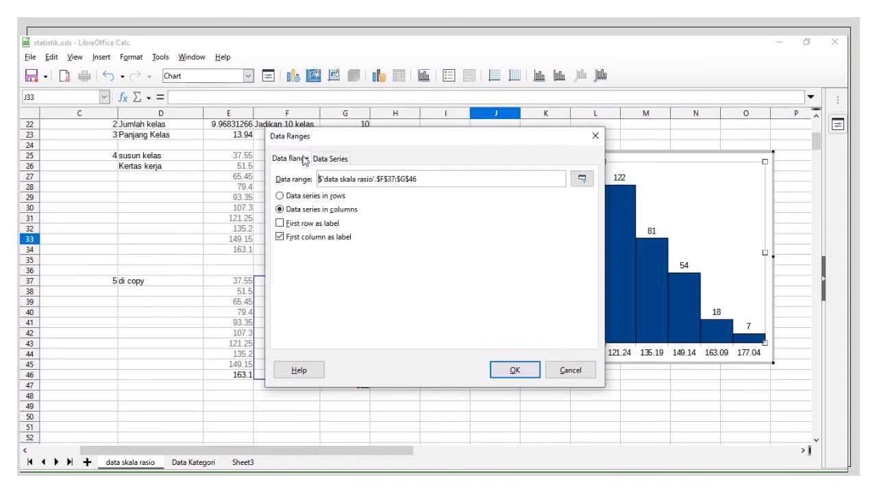
pyautogui.click(515, 371)
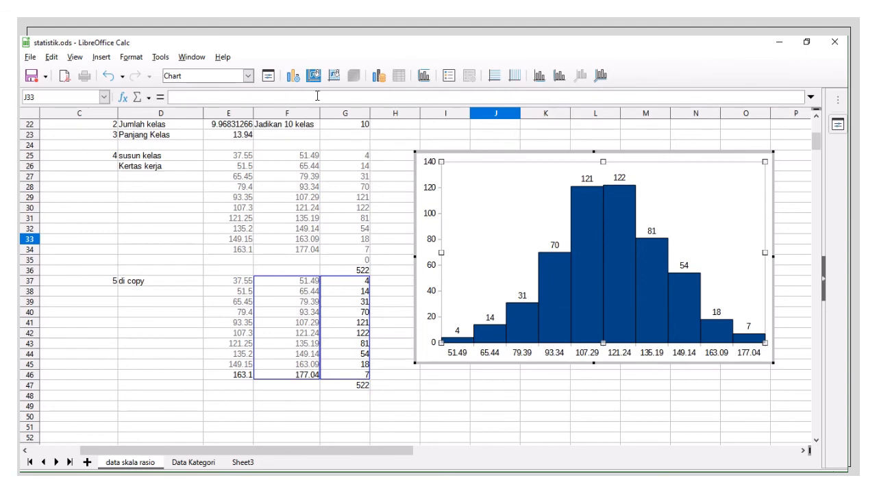
pyautogui.click(248, 76)
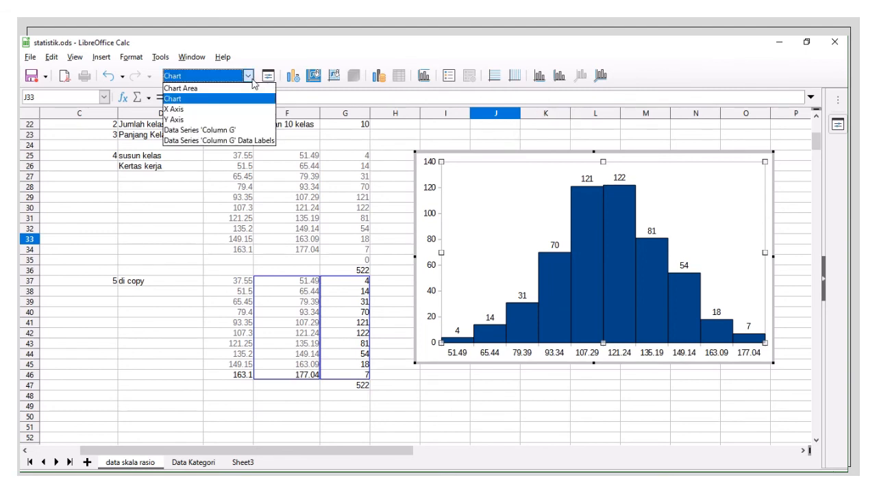
pyautogui.click(236, 120)
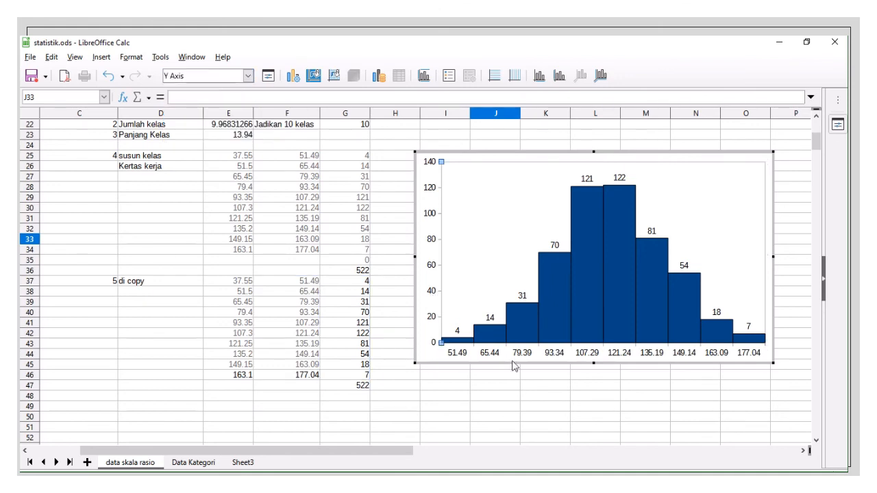
# Step: Start adding titles to the chart and enter "Histogram Variabel 1" as its main title
pyautogui.rightClick(445, 351)
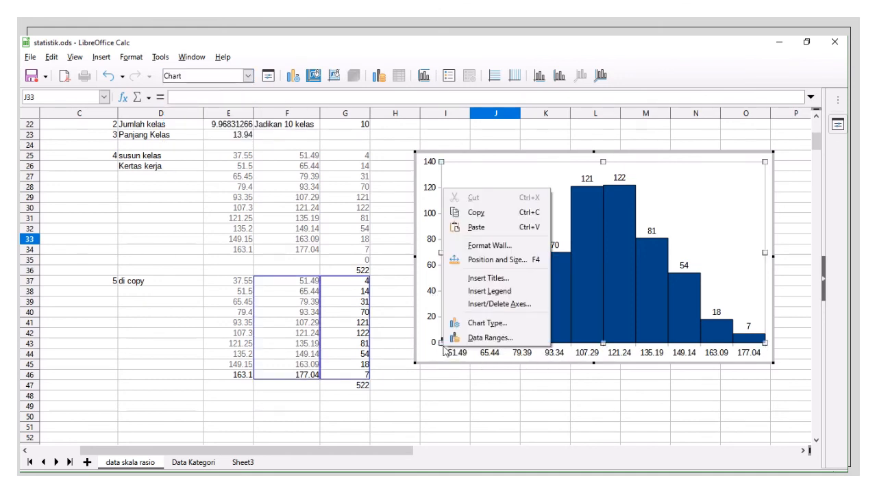
pyautogui.click(495, 279)
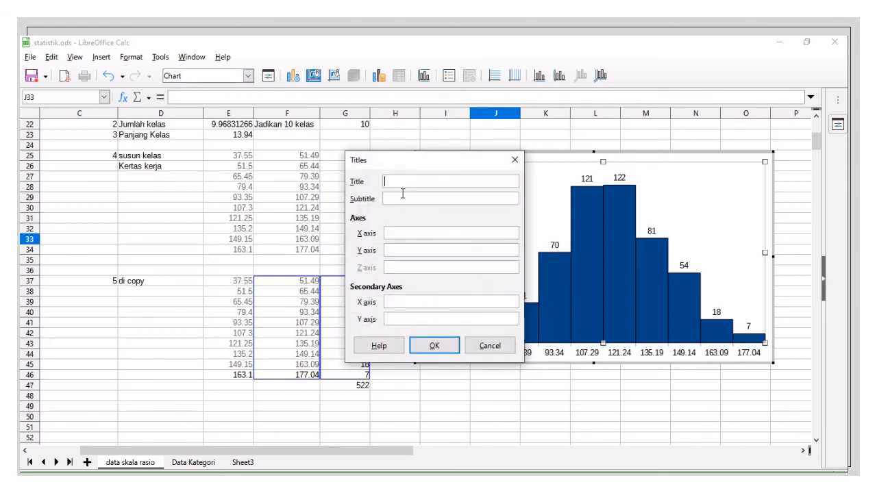
pyautogui.write('Tabe')
pyautogui.press('BackSpace')
pyautogui.press('BackSpace')
pyautogui.press('BackSpace')
pyautogui.write('Hois')
pyautogui.write('istogram ')
pyautogui.write('Vari')
pyautogui.write('abel')
# Step: Enter "Variabel 1" as the chart's X axis title
pyautogui.click(396, 237)
pyautogui.write('Kelas')
pyautogui.press('BackSpace')
pyautogui.press('BackSpace')
pyautogui.press('BackSpace')
pyautogui.press('BackSpace')
pyautogui.press('BackSpace')
pyautogui.write('Variabel')
# Step: Enter "Frekuensi" as the Y axis title and apply the chart titles
pyautogui.click(397, 250)
pyautogui.write('Frequensi')
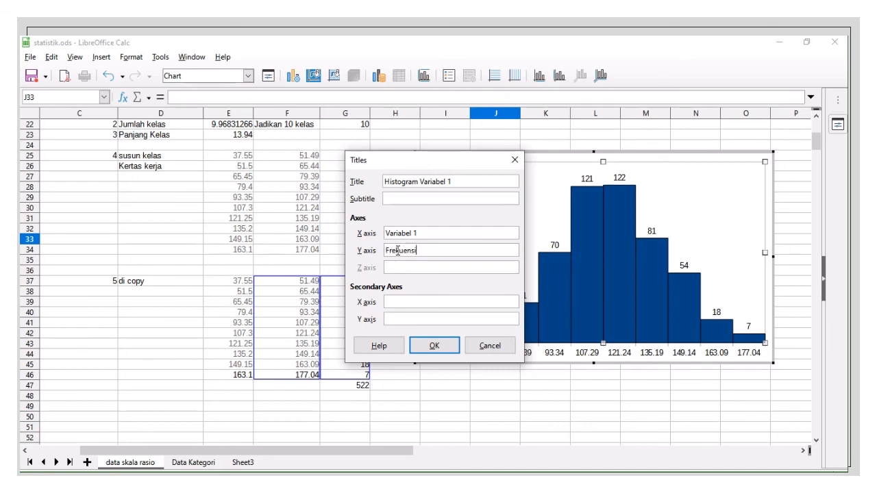
pyautogui.click(399, 251)
pyautogui.press('BackSpace')
pyautogui.write('k')
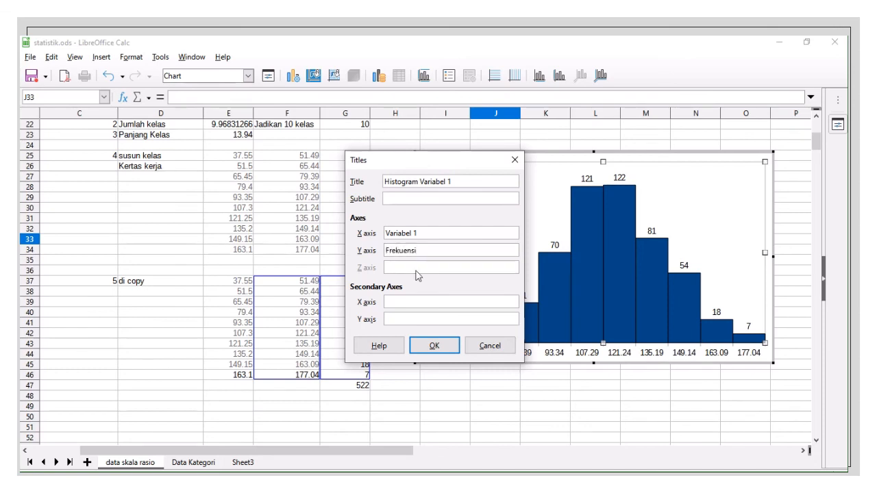
pyautogui.click(435, 345)
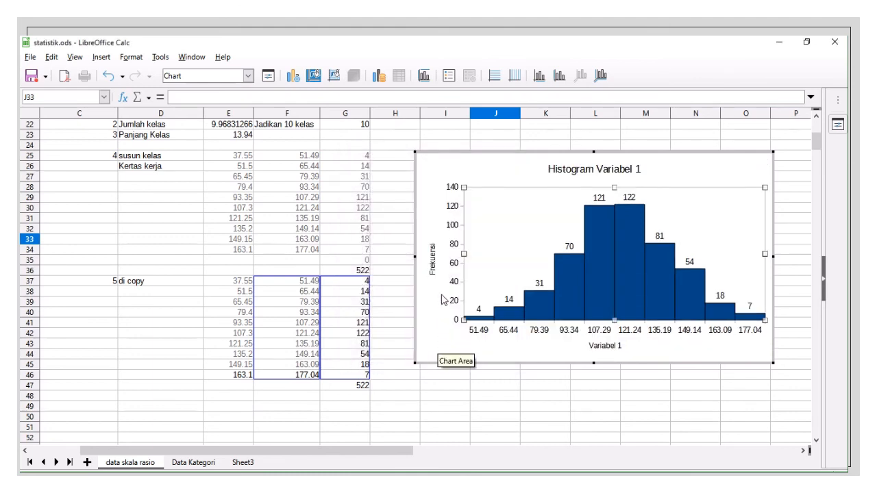